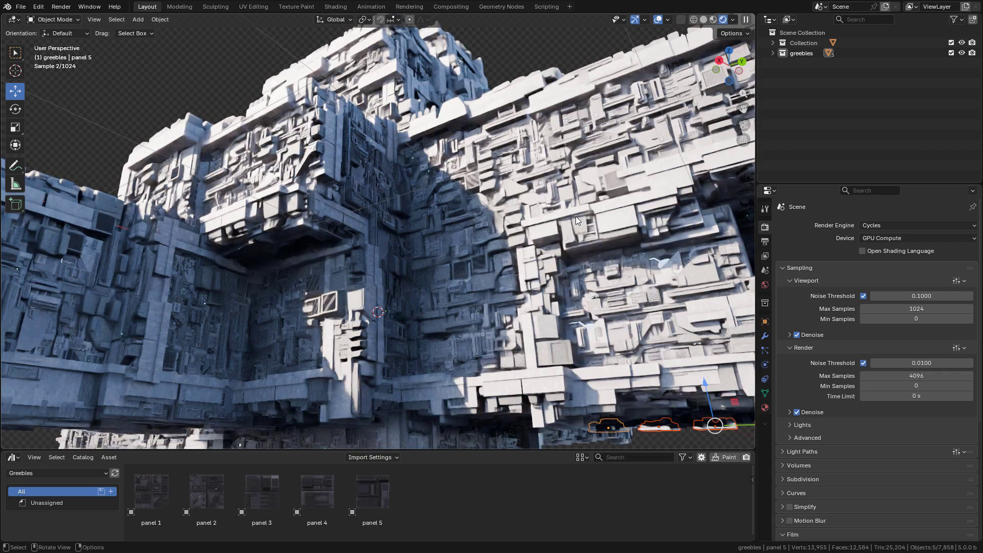
Step: Orbit the finished sci-fi structure, then zoom into the greebles scene and select panels 5 and 4
middle_drag(576, 216, 499, 202)
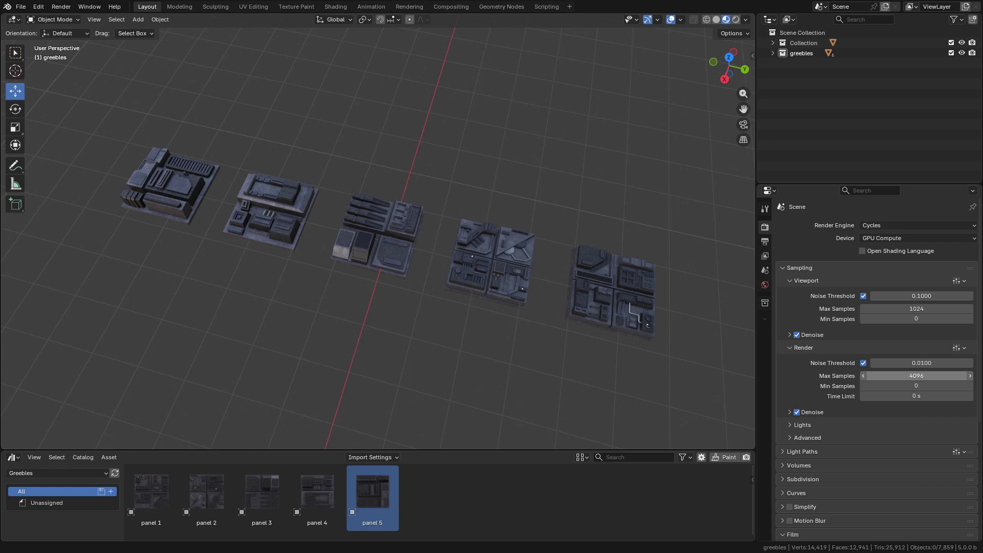
scroll(253, 214, up, 2)
click(129, 177)
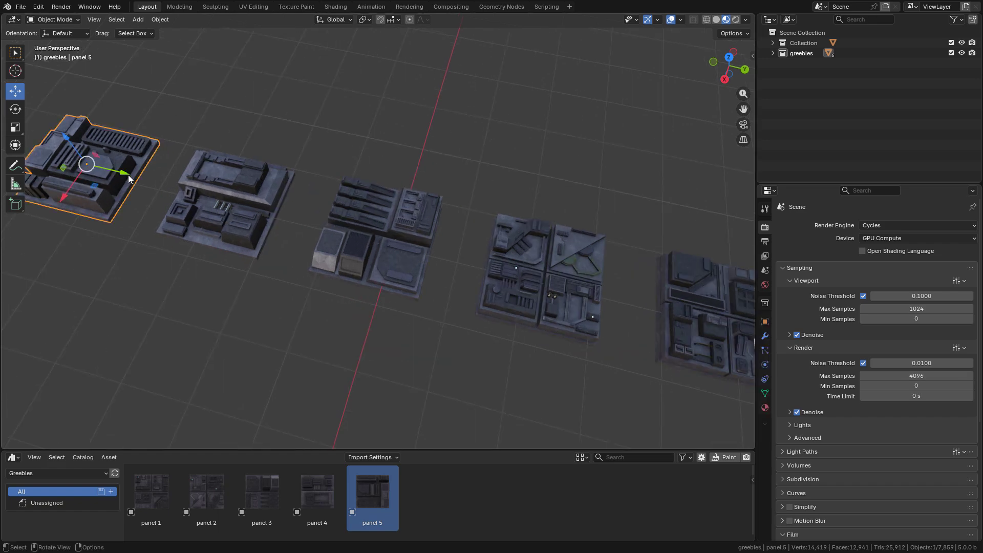
click(240, 215)
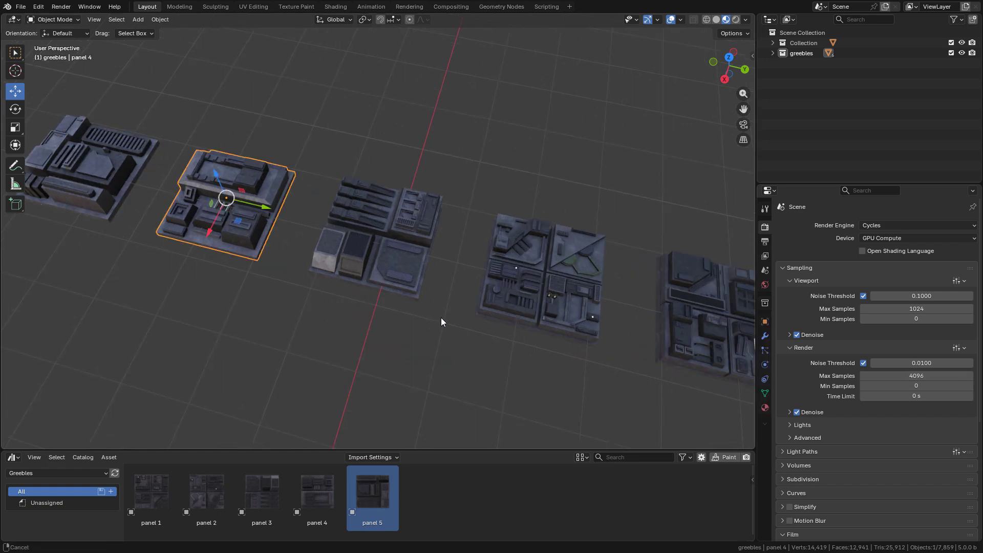
Step: Add a torus at the scene origin beside the greeble panels
mouse_move(441, 317)
shift+middle_down()
mouse_move(324, 291)
mouse_move(424, 312)
shift+middle_up()
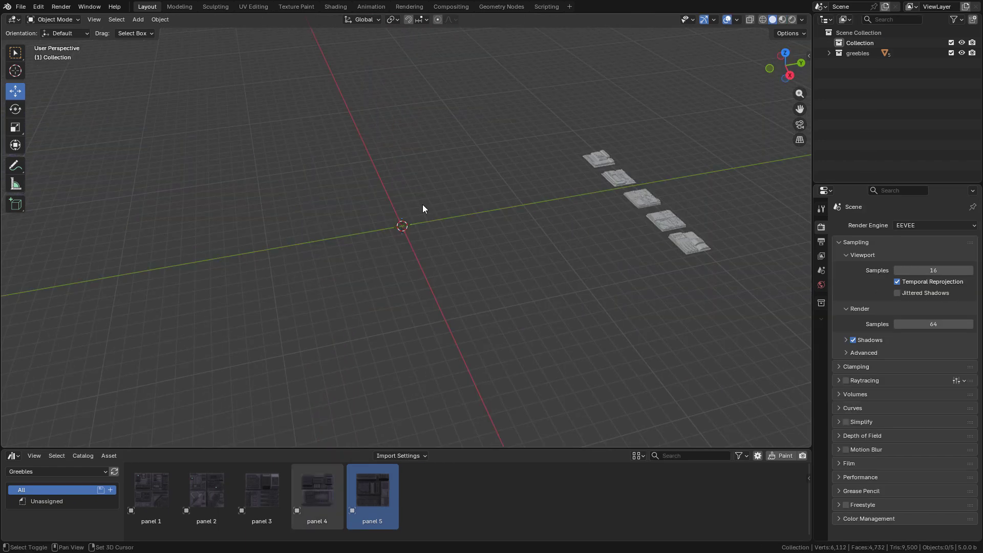
key(shift+a)
mouse_move(423, 205)
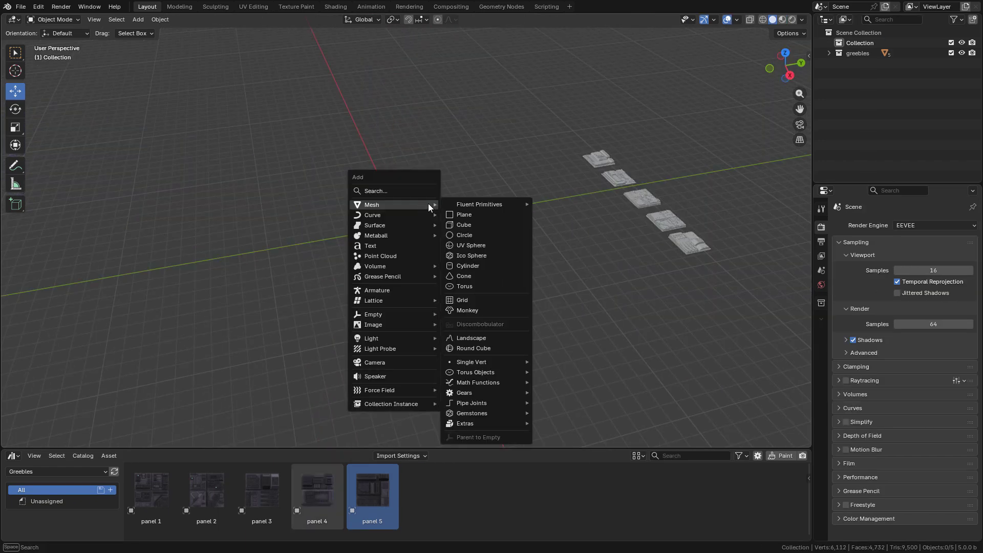
click(467, 285)
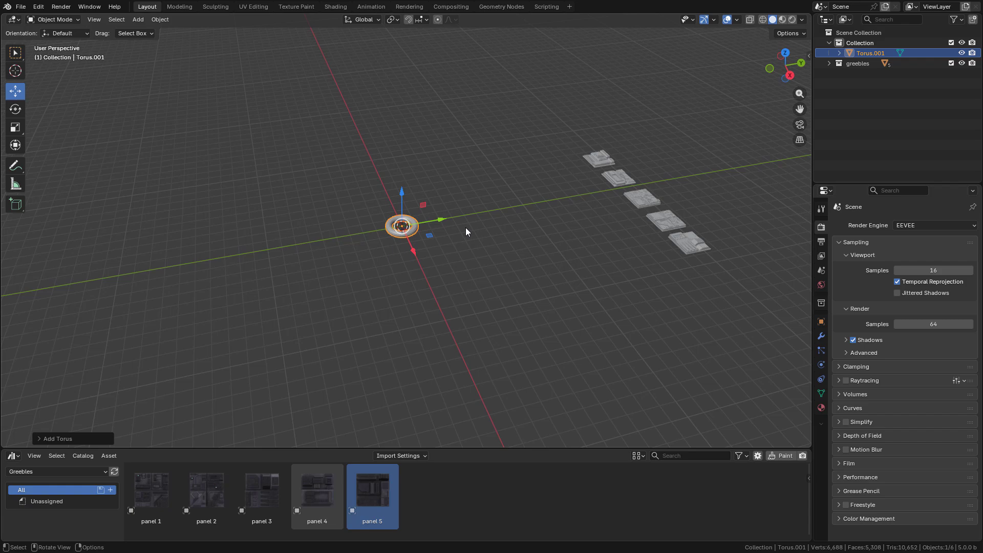
scroll(465, 228, up, 3)
scroll(495, 229, down, 3)
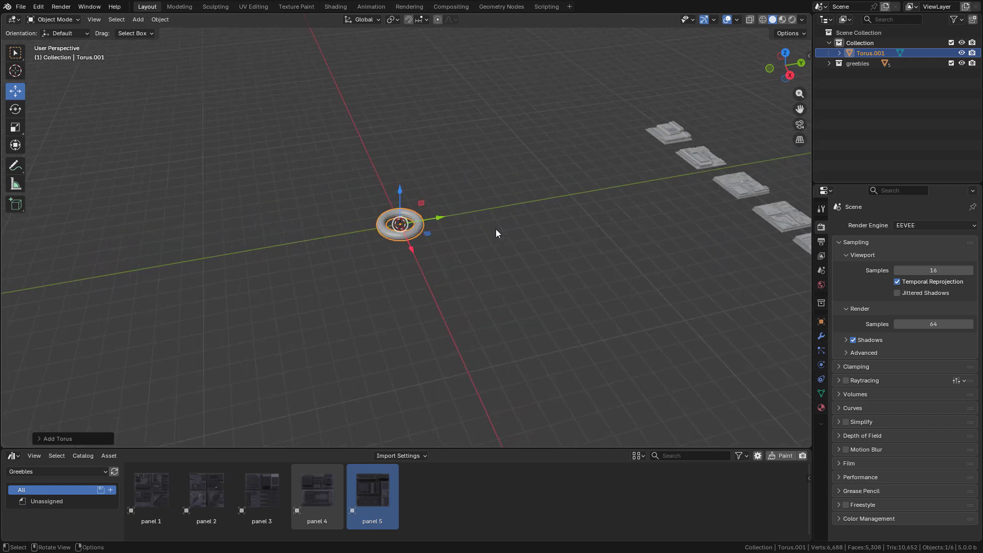
Step: Scale the torus up to a large size and apply its scale
key(s)
click(708, 256)
key(ctrl+a)
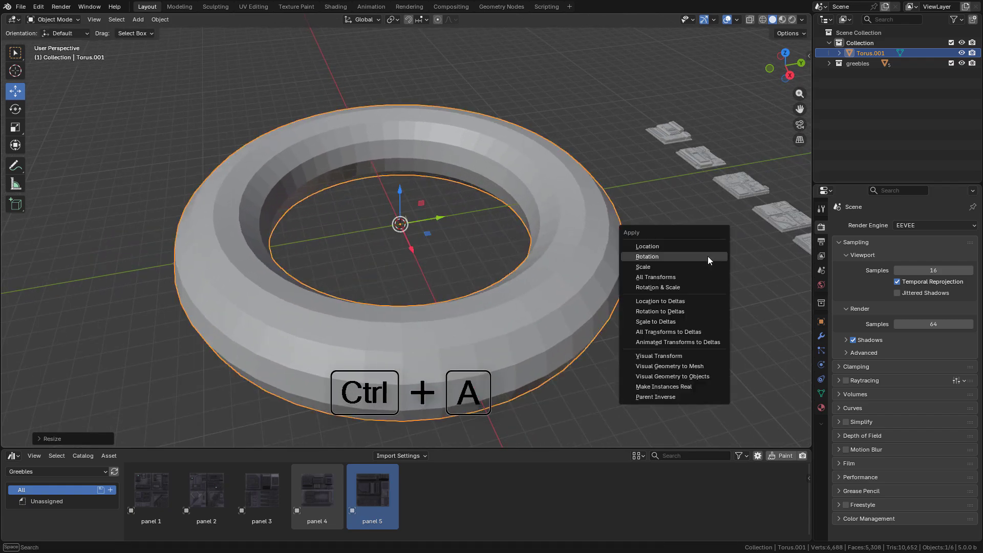
click(647, 267)
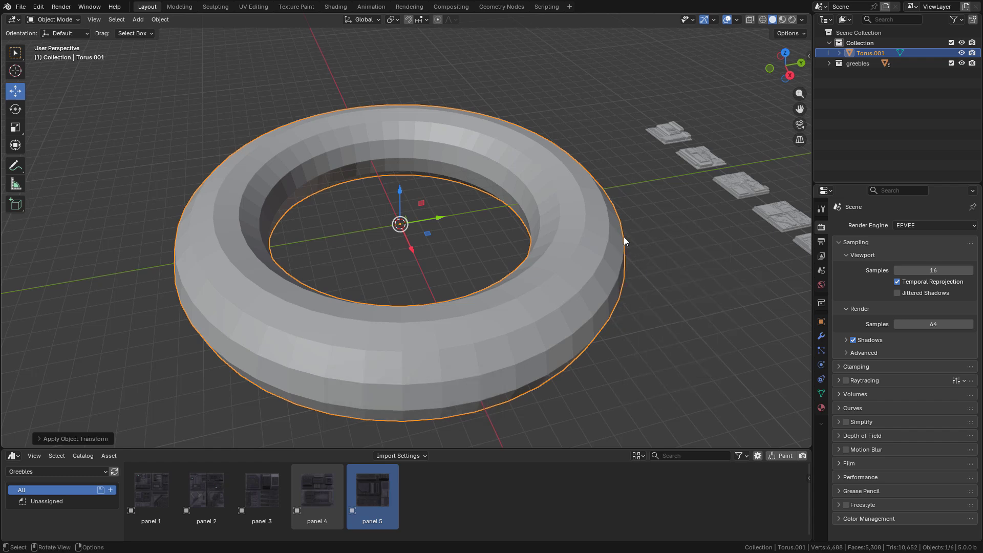
shift+middle_drag(624, 237, 581, 224)
Step: Add an Instance on Elements modifier to the torus by searching 'insta'
click(822, 336)
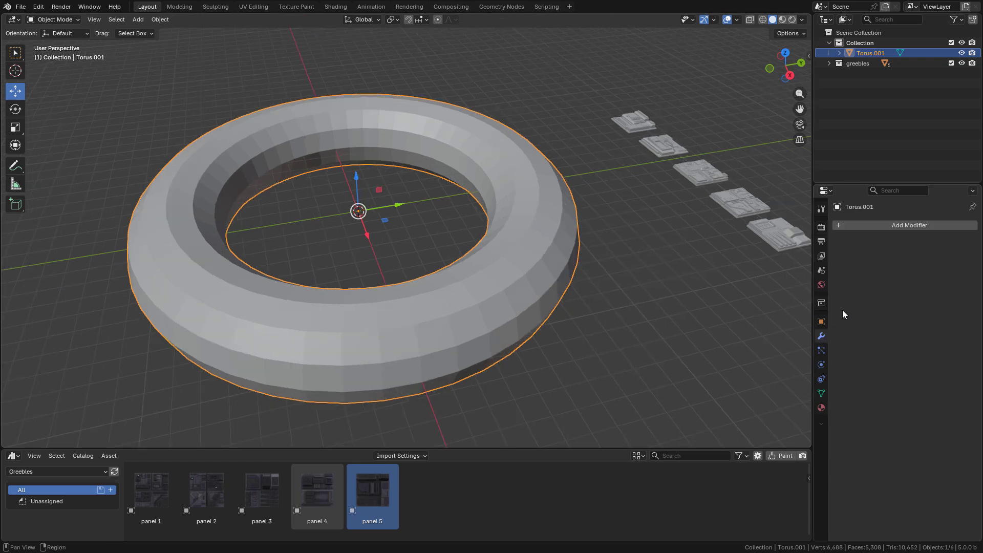
click(862, 227)
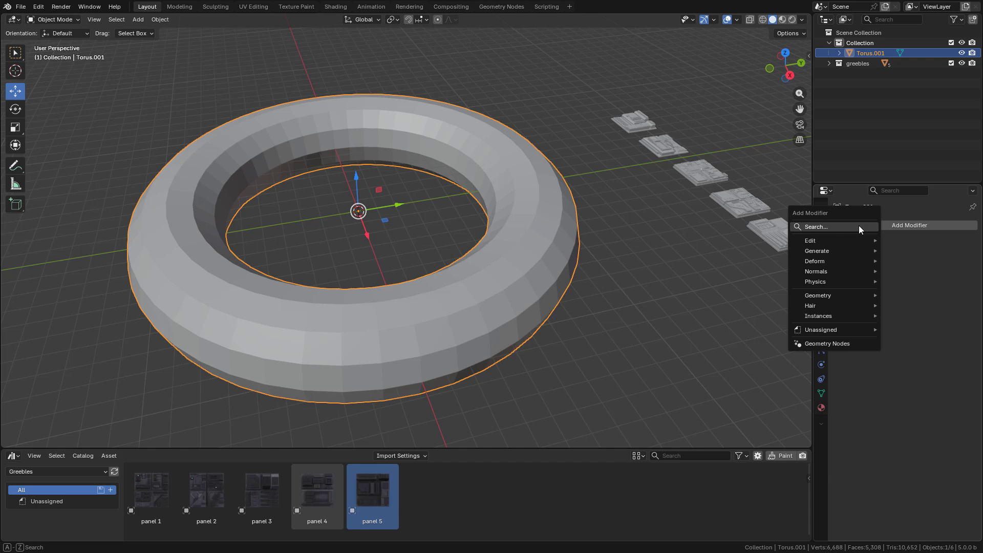
click(859, 225)
text(insta)
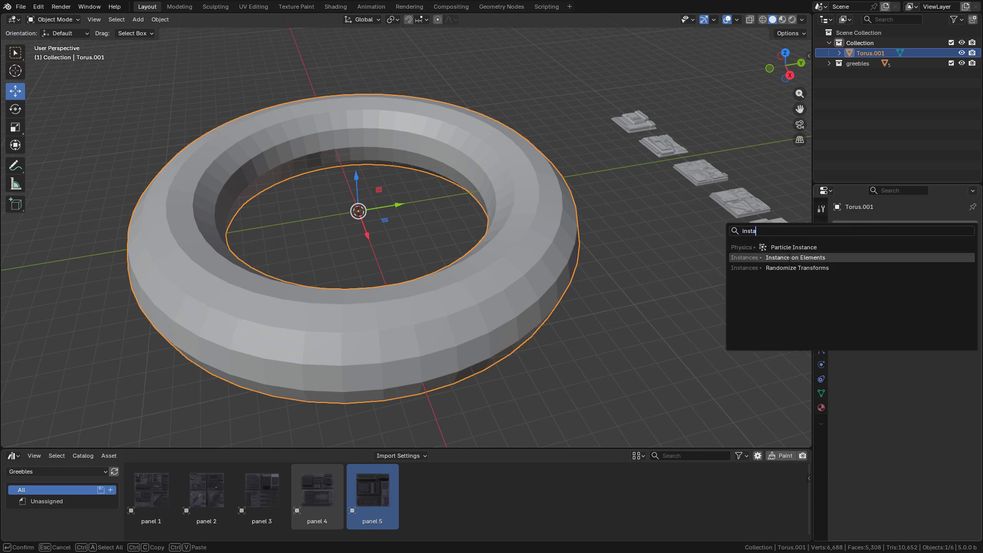
click(837, 258)
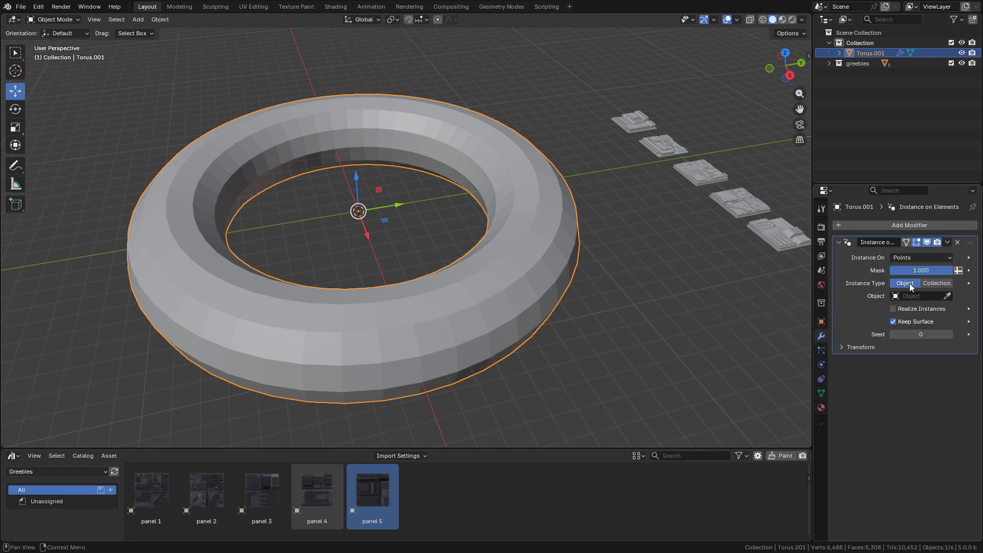
Step: Set the Instance Type to Collection and choose the greebles collection
click(941, 285)
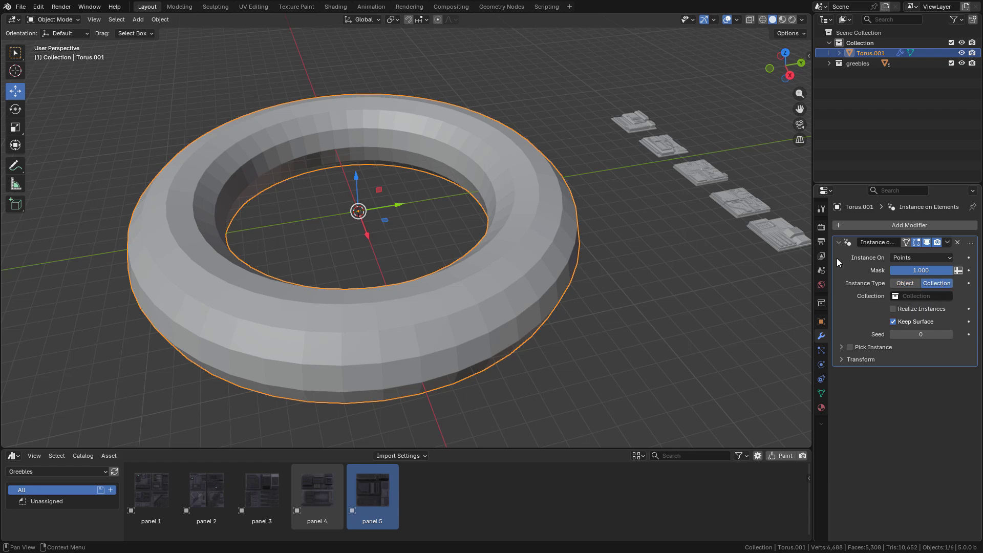
click(920, 297)
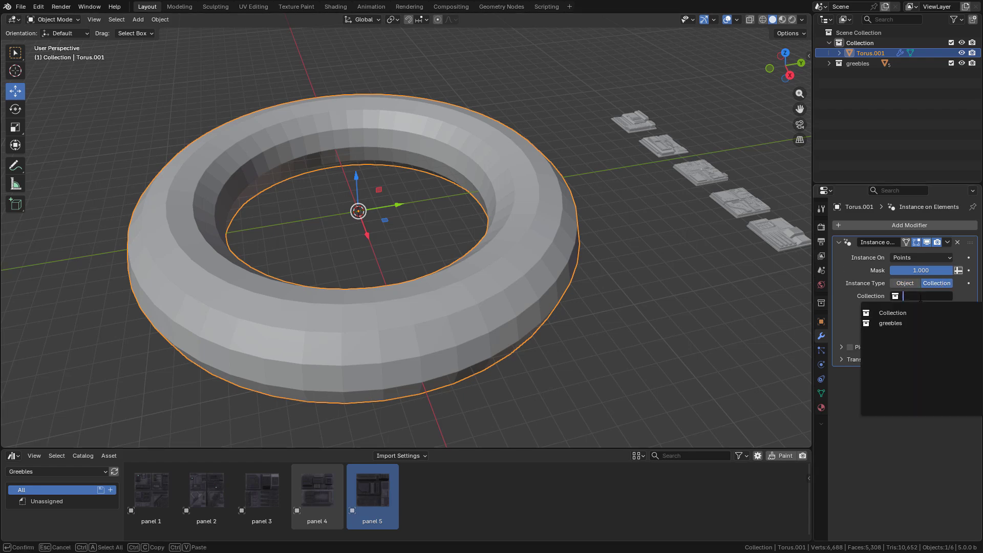
click(910, 324)
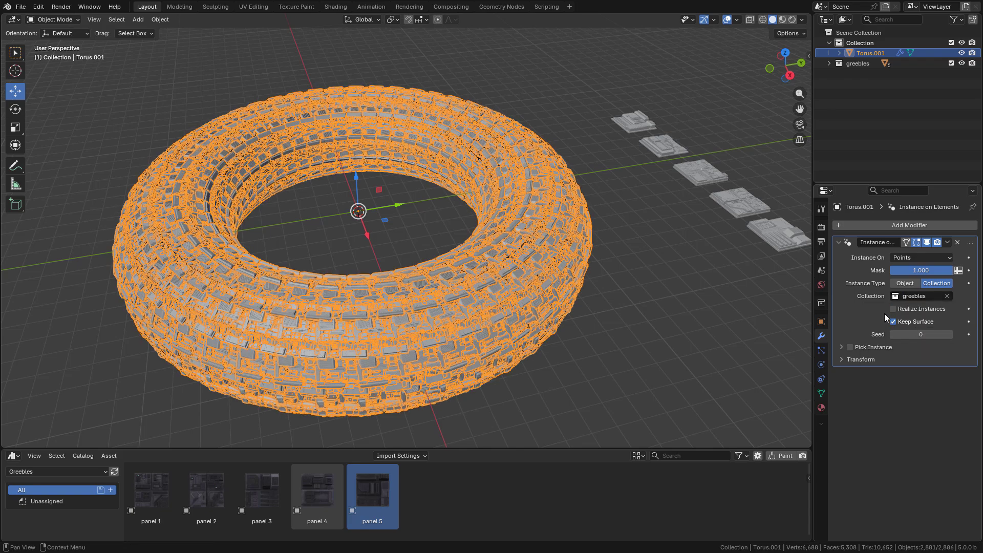
Step: Switch the modifier's Mask to an attribute input, toggling overlays off and back on
click(727, 19)
scroll(743, 87, up, 2)
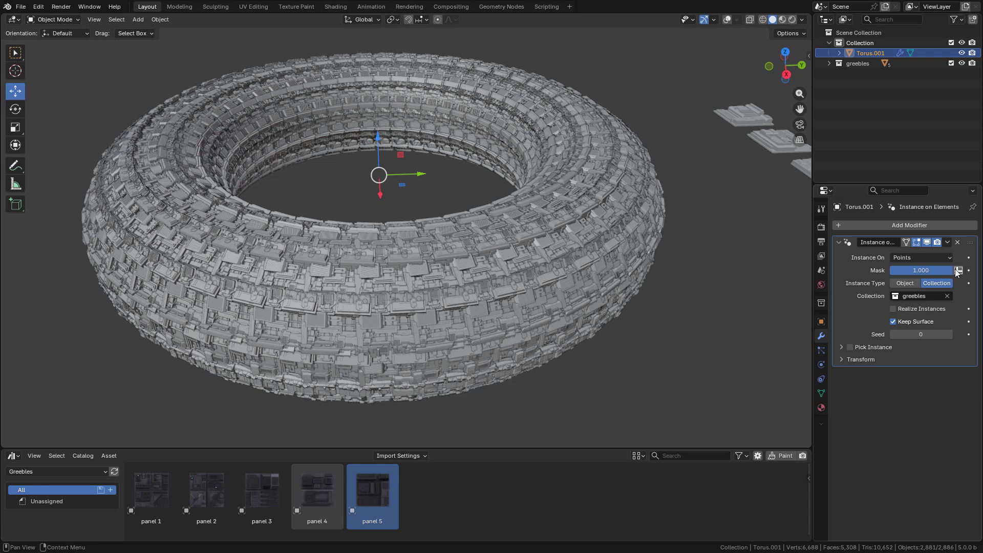
click(958, 270)
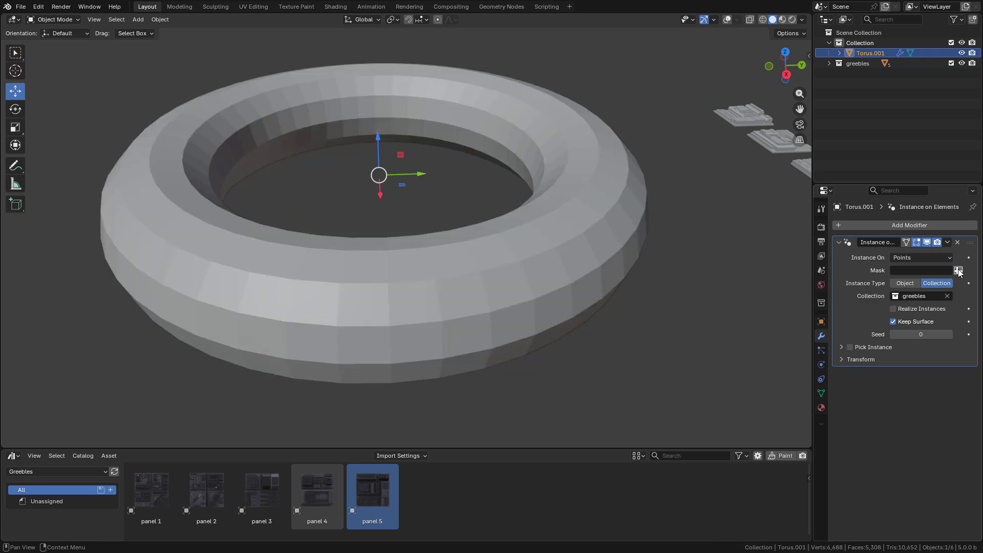
click(959, 270)
click(958, 270)
click(728, 20)
Step: In Edit Mode, select a patch of four torus faces
key(Tab)
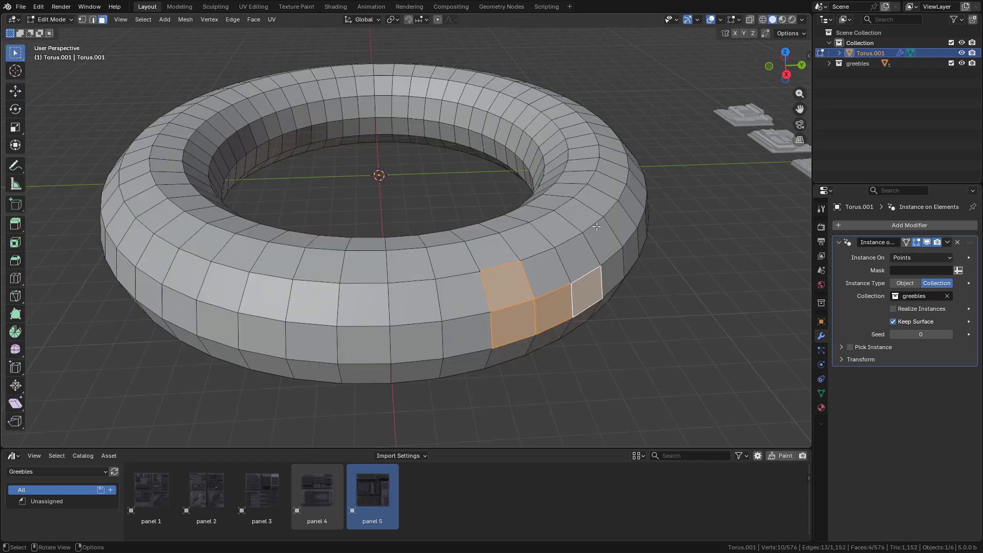
click(586, 292)
shift+click(553, 303)
shift+click(513, 322)
shift+click(506, 285)
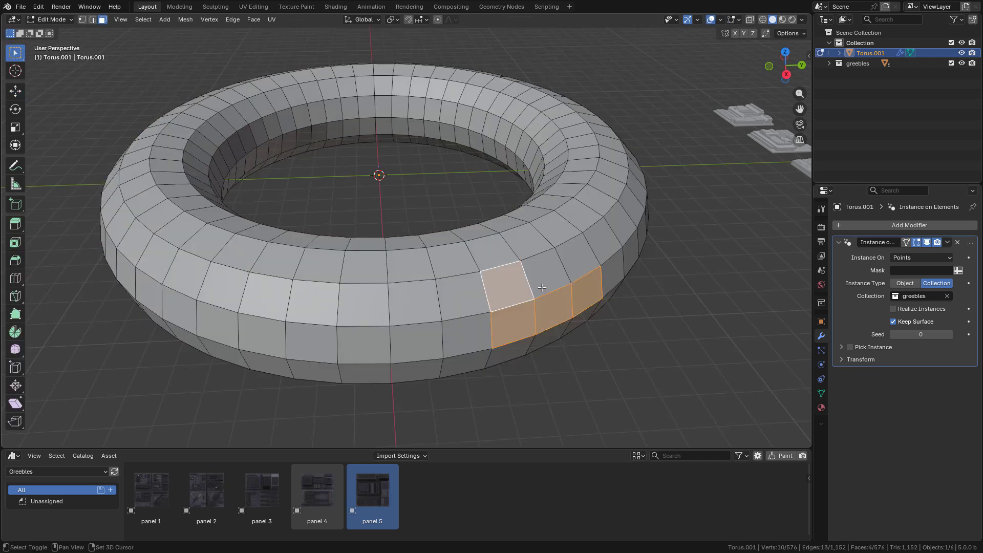
Step: Create a new vertex group named Group on the torus in Object Data
click(823, 393)
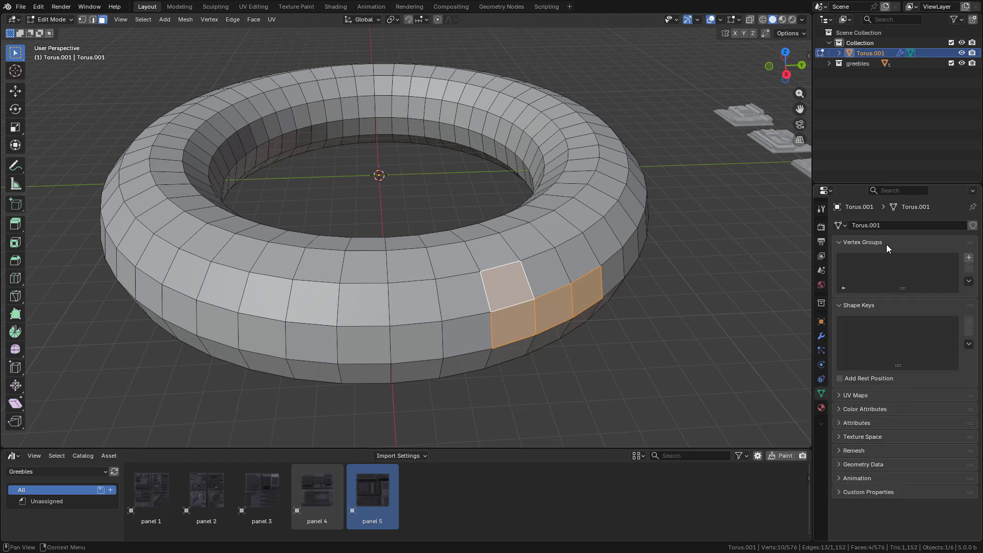
click(969, 257)
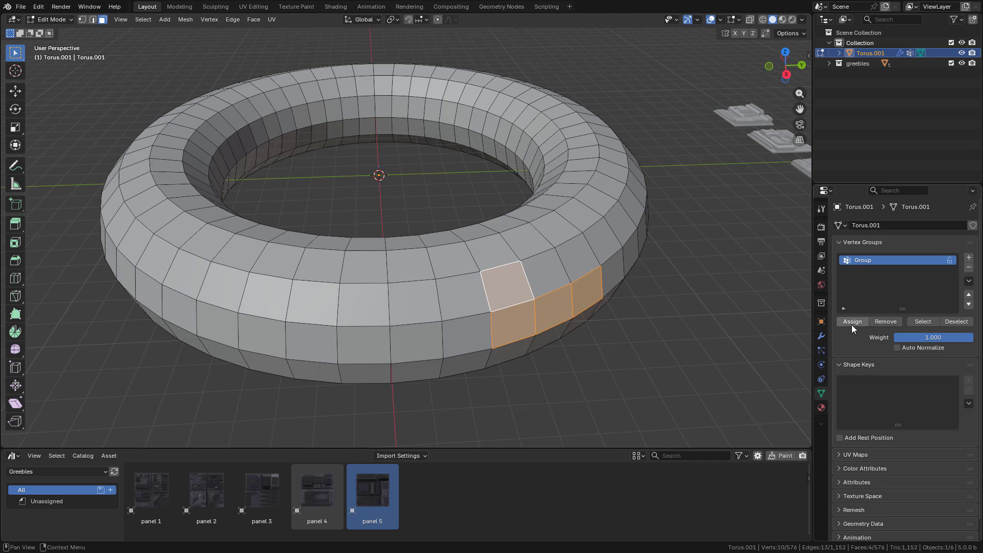
click(822, 336)
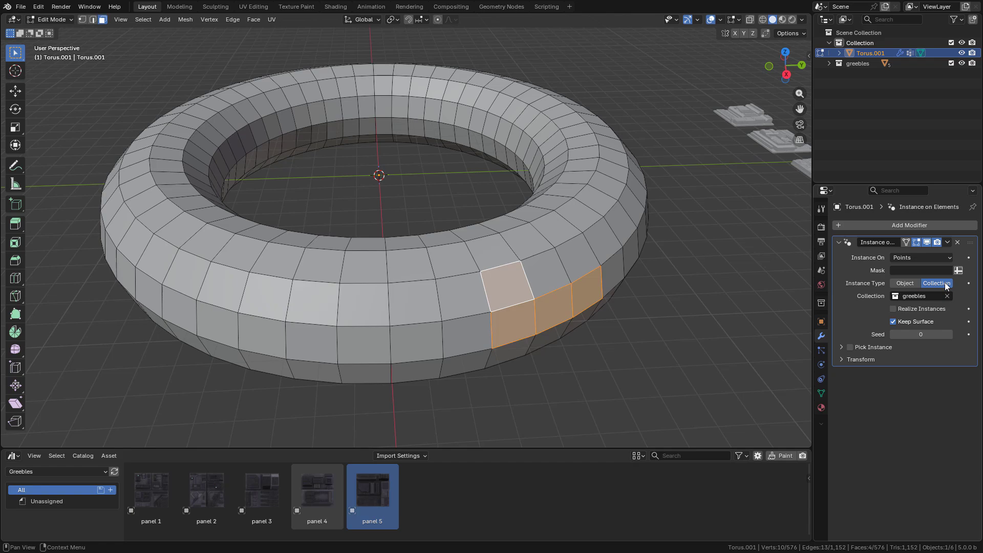
Step: Set the Mask to the Group vertex group, revert it to a value, and enable Pick Instance
click(906, 270)
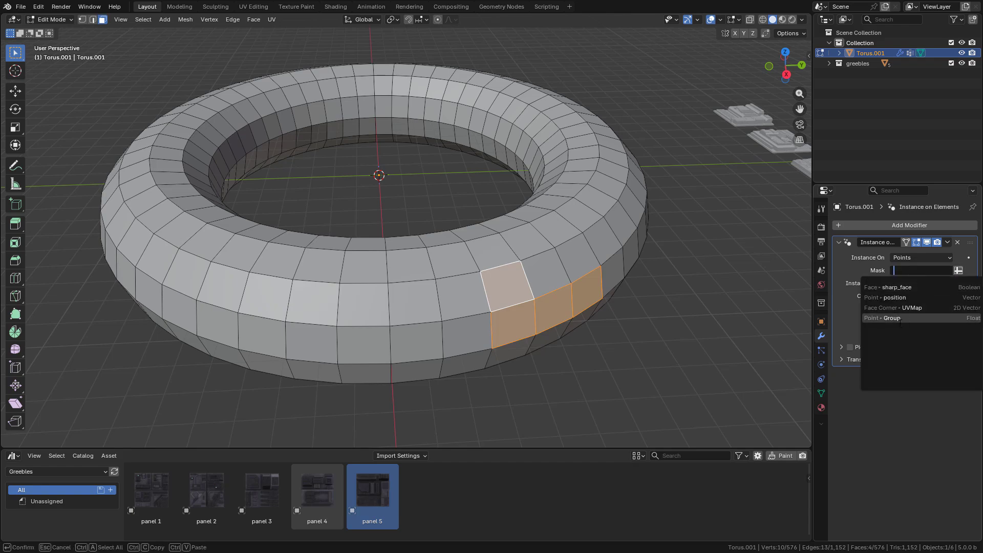
click(892, 318)
click(958, 270)
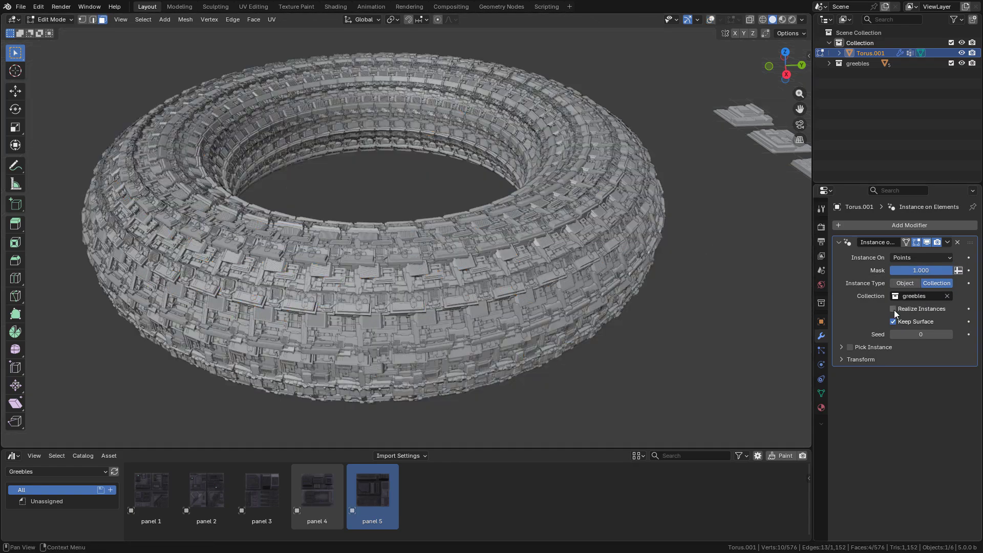
click(851, 347)
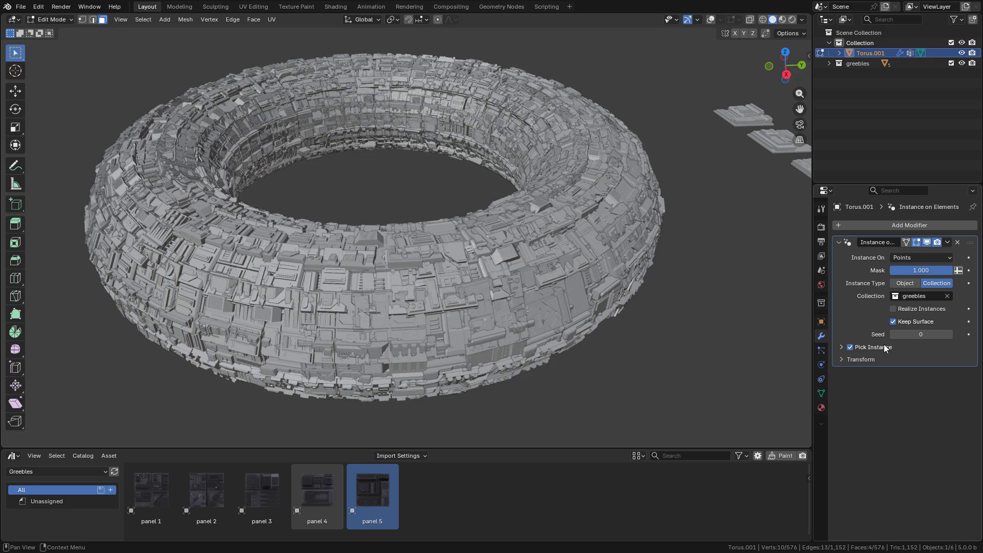
Step: Set instance Scale to 0.710, 0.790, 1.590 and view the torus in Material Preview
click(841, 359)
mouse_move(894, 400)
mouse_down()
mouse_move(866, 400)
mouse_move(901, 400)
mouse_move(927, 420)
mouse_move(952, 420)
mouse_up()
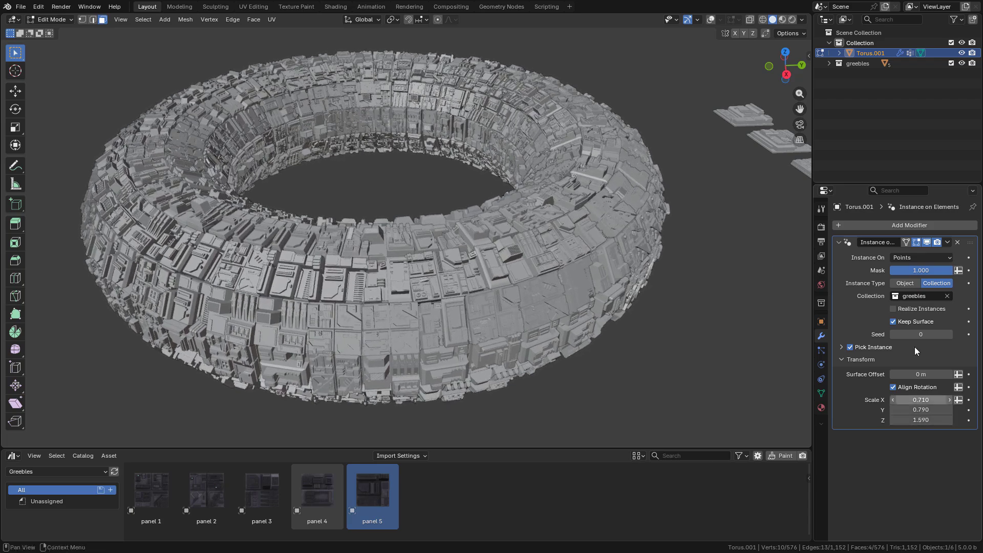
click(783, 19)
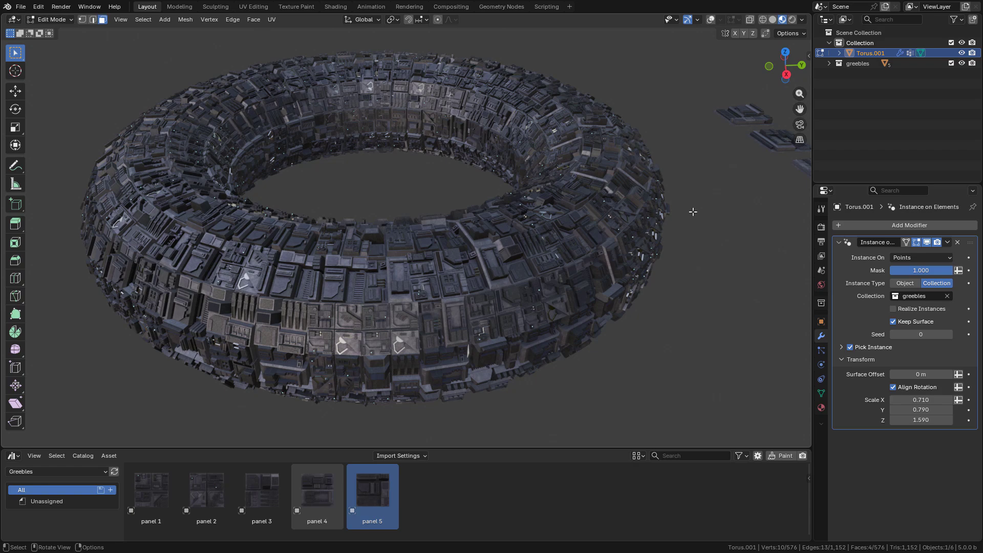
middle_drag(693, 212, 535, 205)
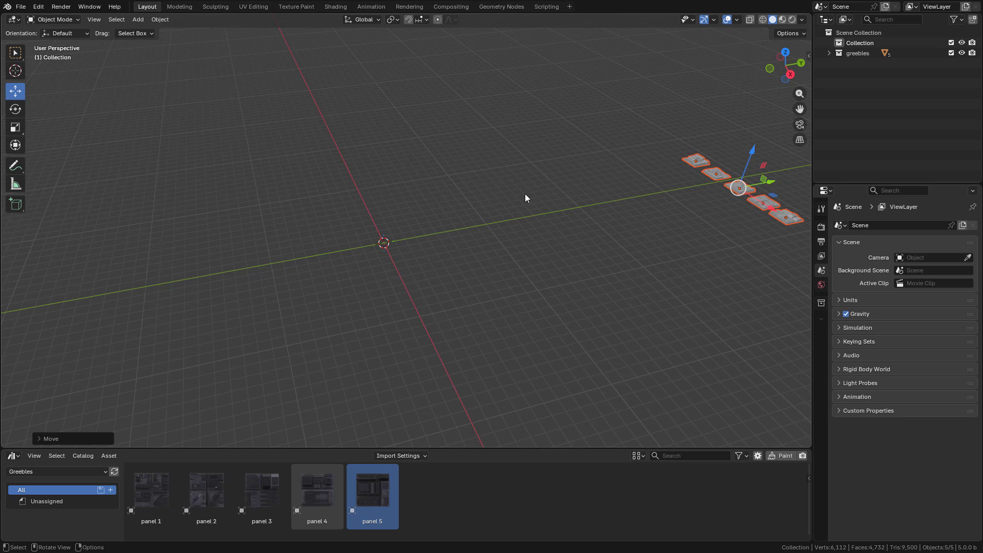
Step: Open Preferences > Add-ons and search 'disc' to find the Discombobulator add-on
key(shift+a)
mouse_move(377, 153)
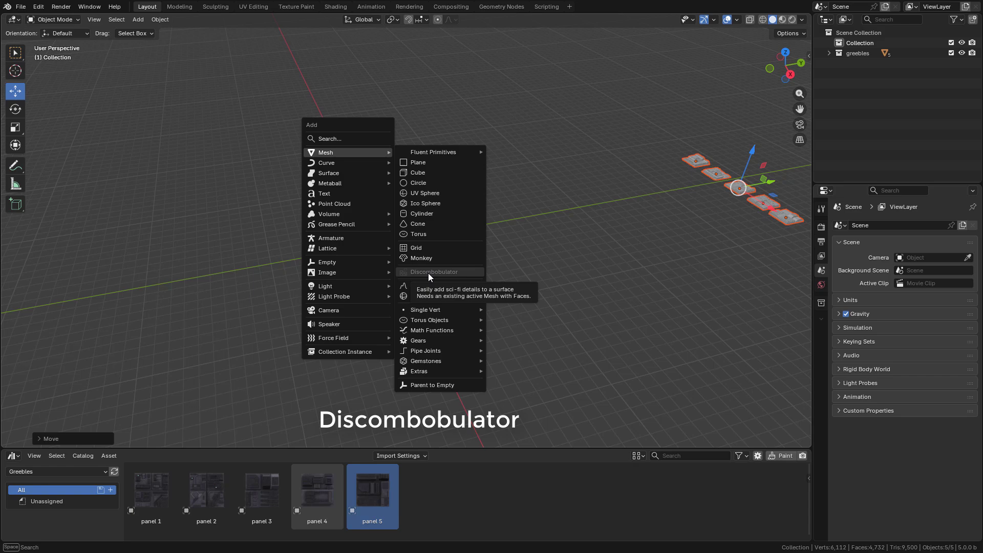
click(38, 6)
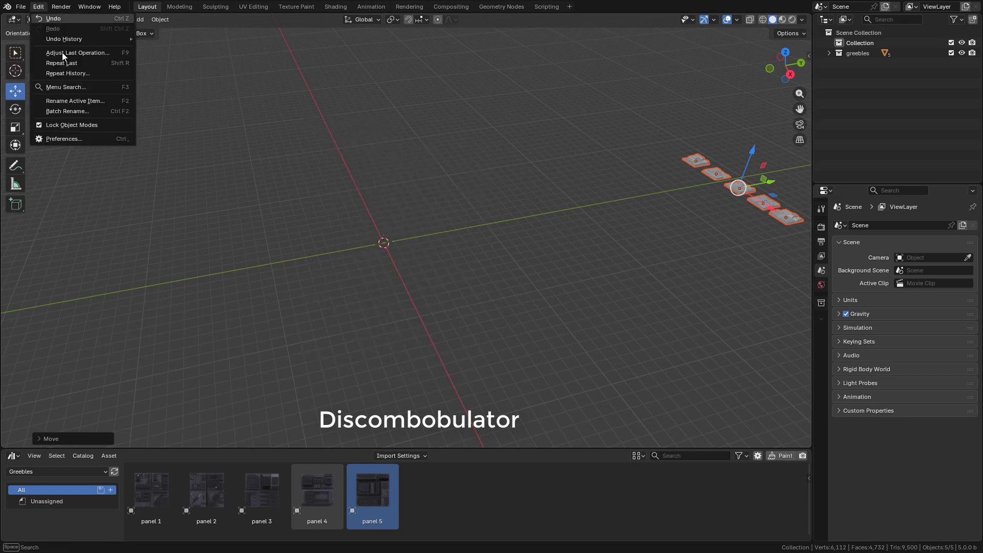
click(69, 139)
click(98, 173)
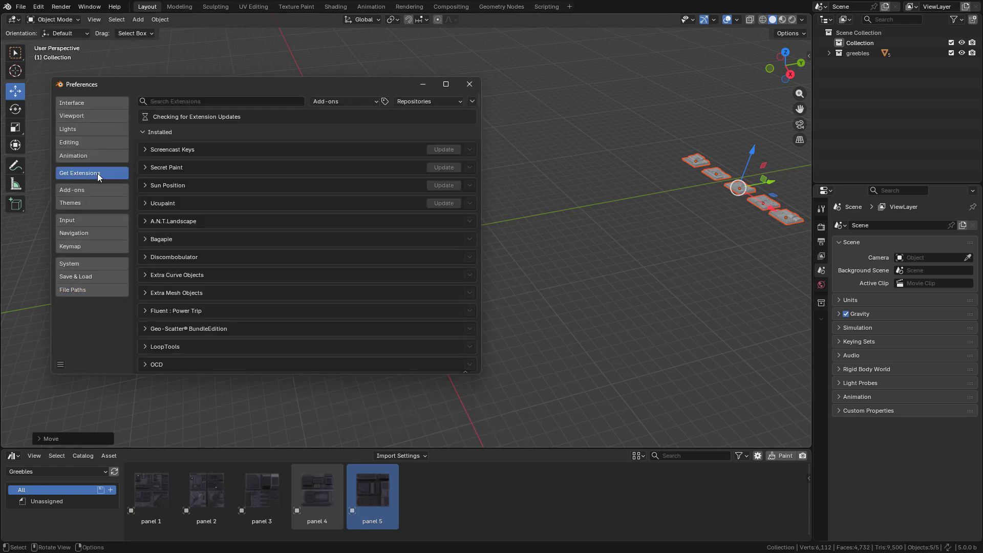
click(210, 101)
text(discom)
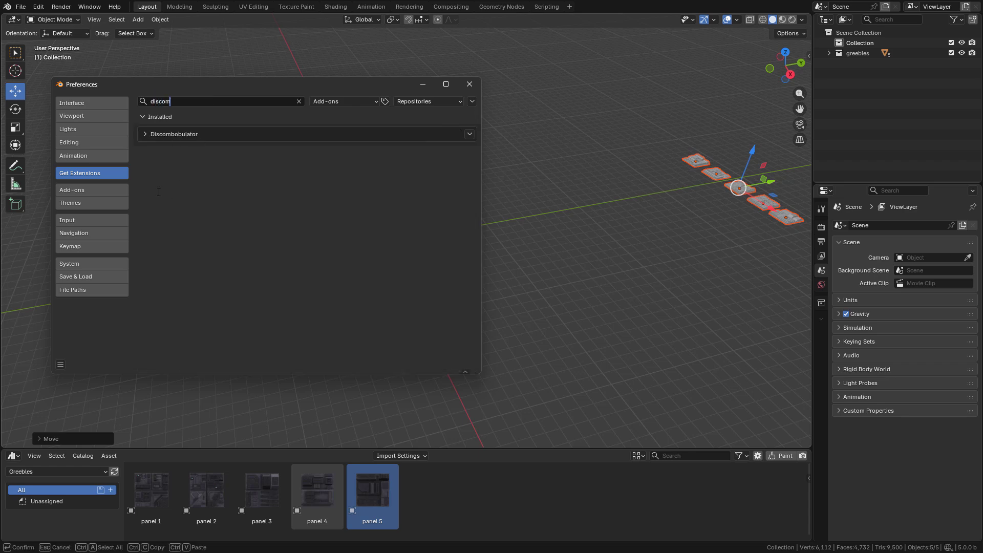
Step: Close Preferences and add a cube at the origin
click(469, 84)
key(shift+a)
mouse_move(404, 260)
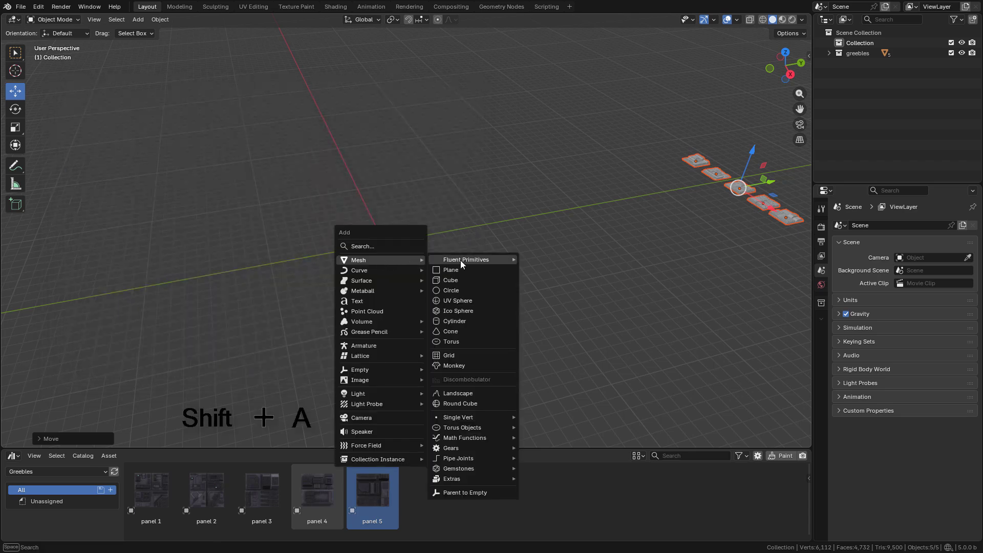
click(462, 280)
middle_drag(446, 248, 480, 247)
Step: Stretch the cube tall along Z and apply its scale
key(s)
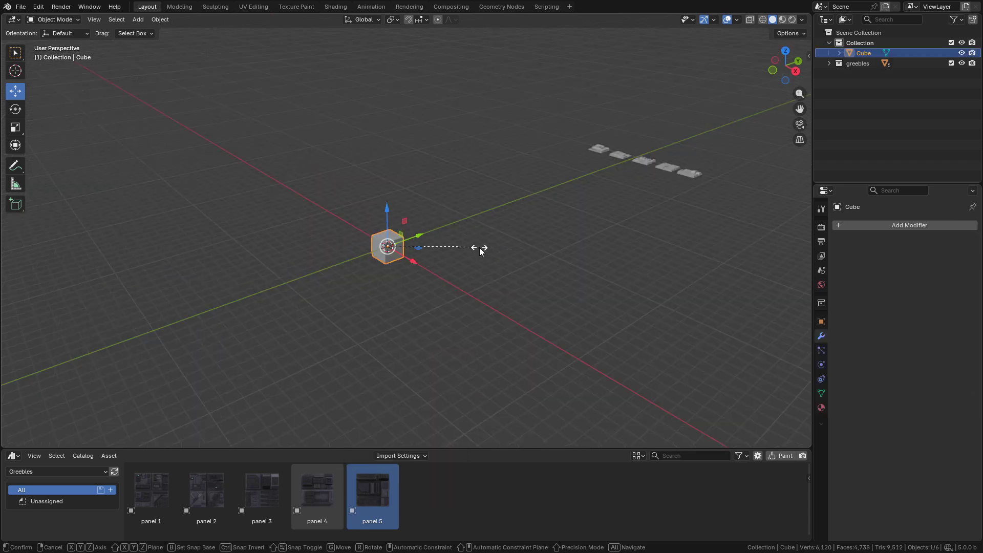
key(z)
click(539, 247)
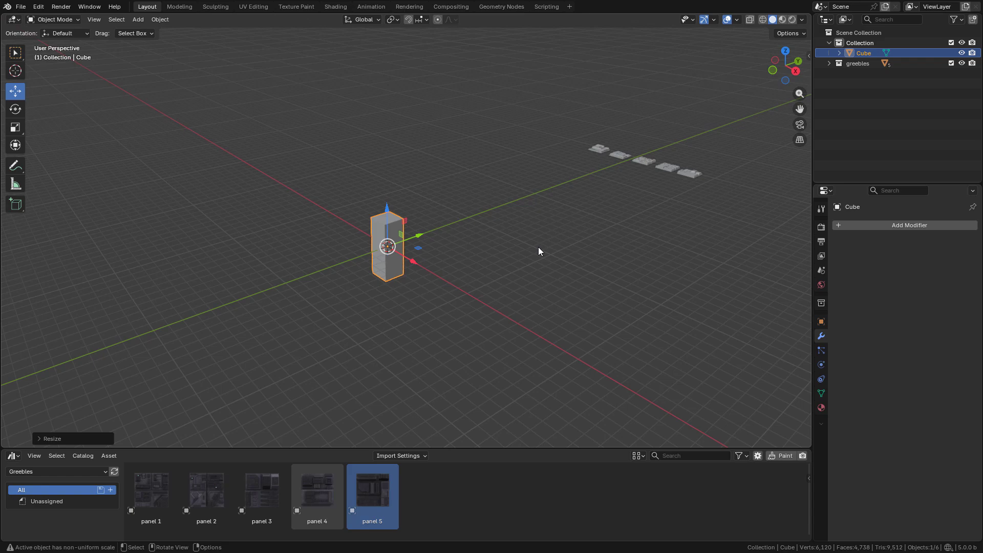
key(ctrl+a)
click(432, 249)
middle_drag(425, 242, 388, 257)
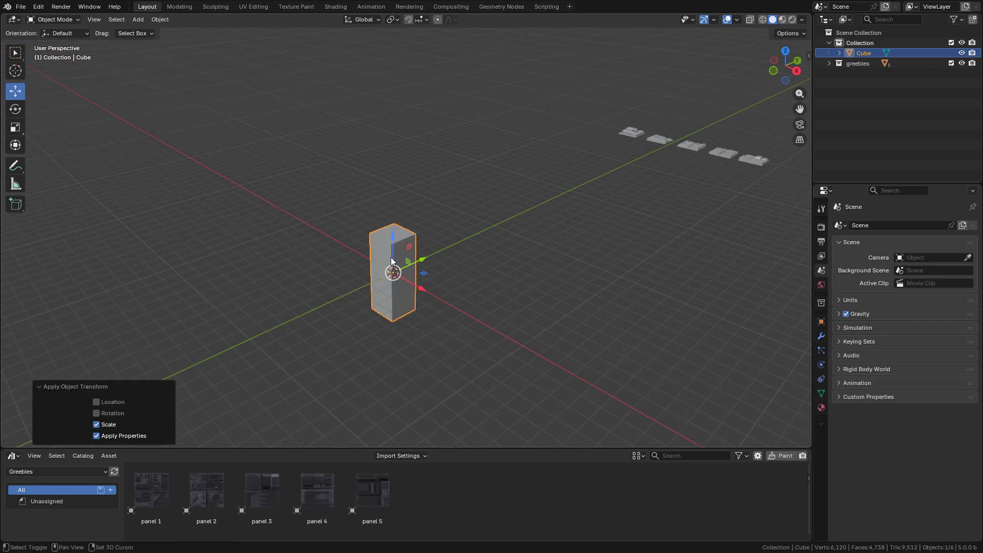
key(shift+a)
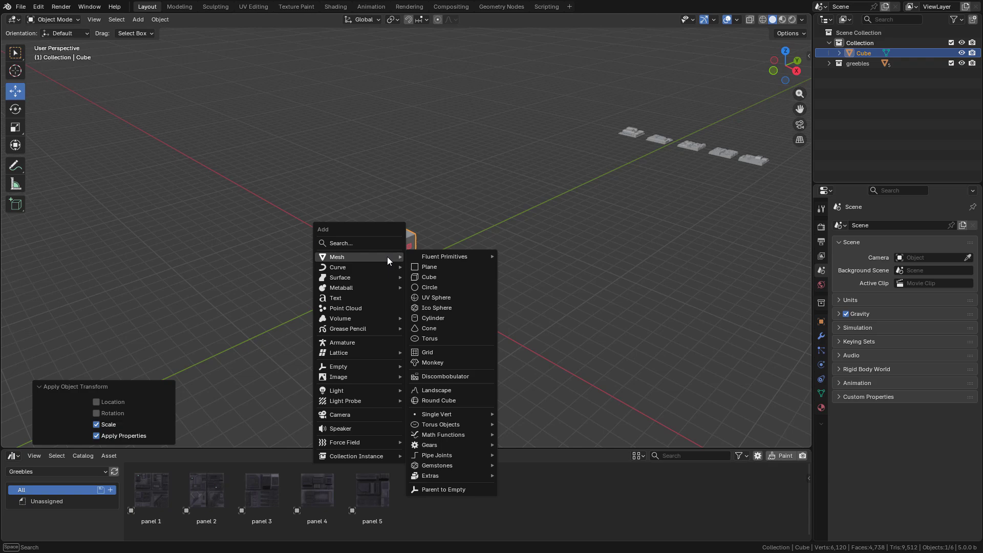
Step: Run Discombobulator on the tall box with Min height 8.09, Max height 1.27 and 1 repeat
click(459, 379)
drag(465, 240, 590, 116)
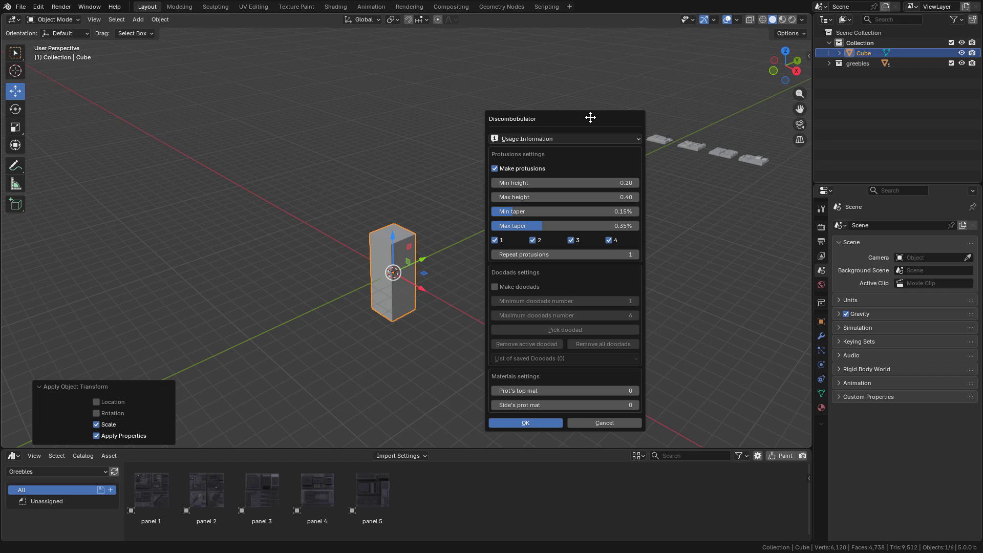
click(526, 423)
drag(119, 216, 174, 216)
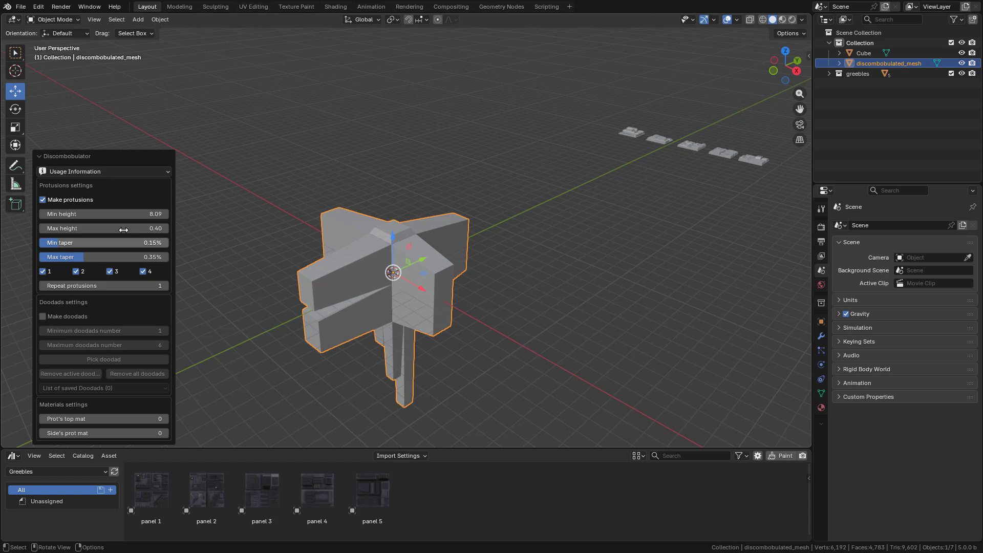
click(167, 285)
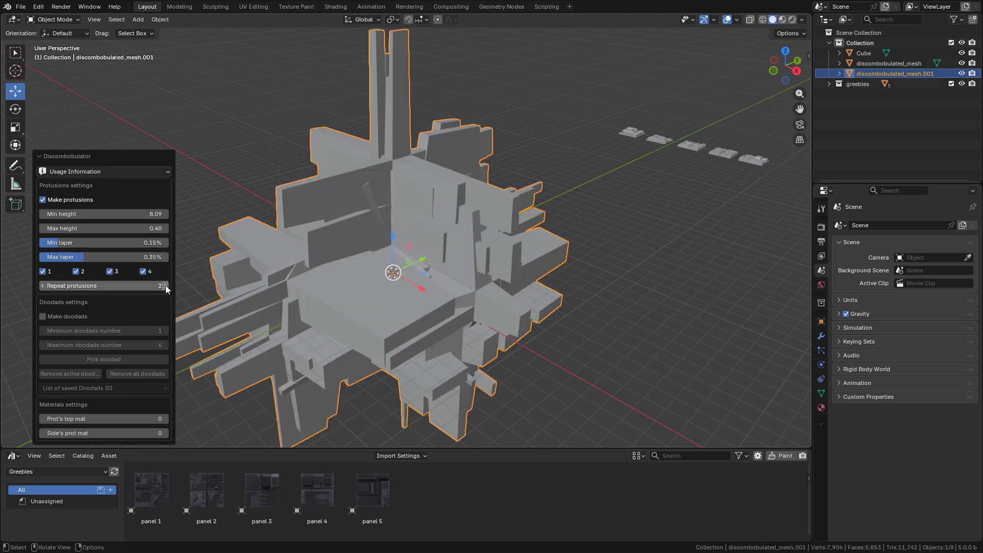
click(42, 285)
drag(92, 229, 124, 228)
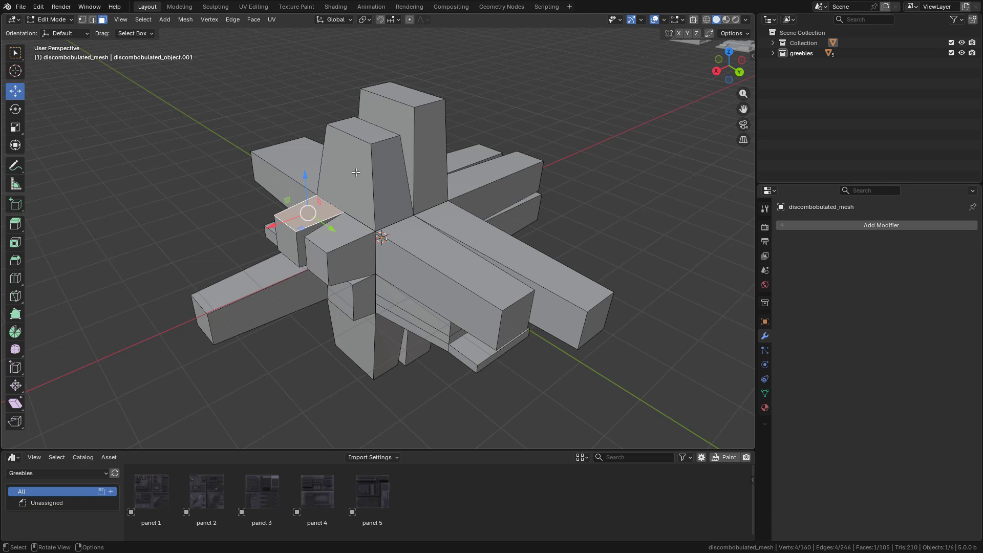
Step: Select five faces on the front, tall and right blocks, then return to Object Mode
click(371, 195)
click(389, 177)
click(366, 132)
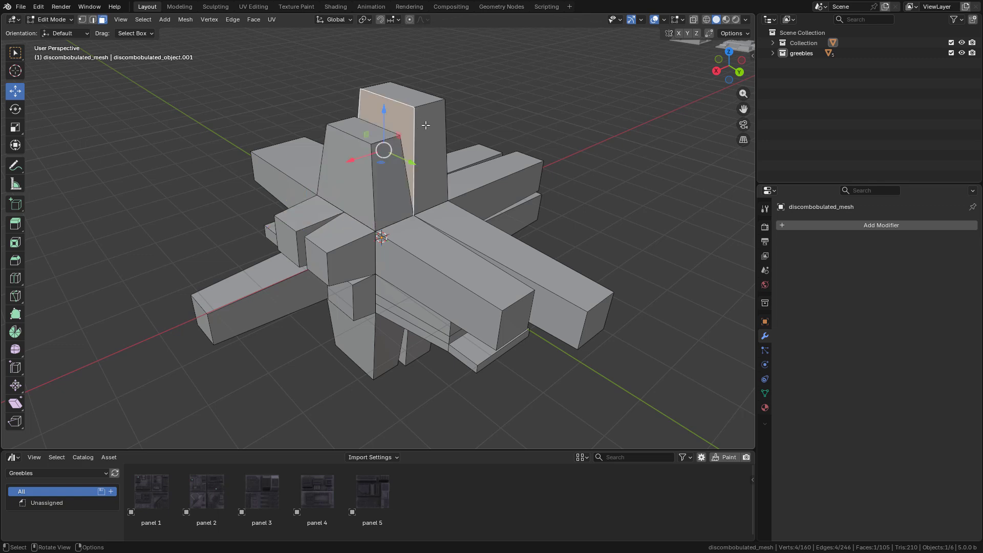
click(399, 95)
click(456, 182)
key(Tab)
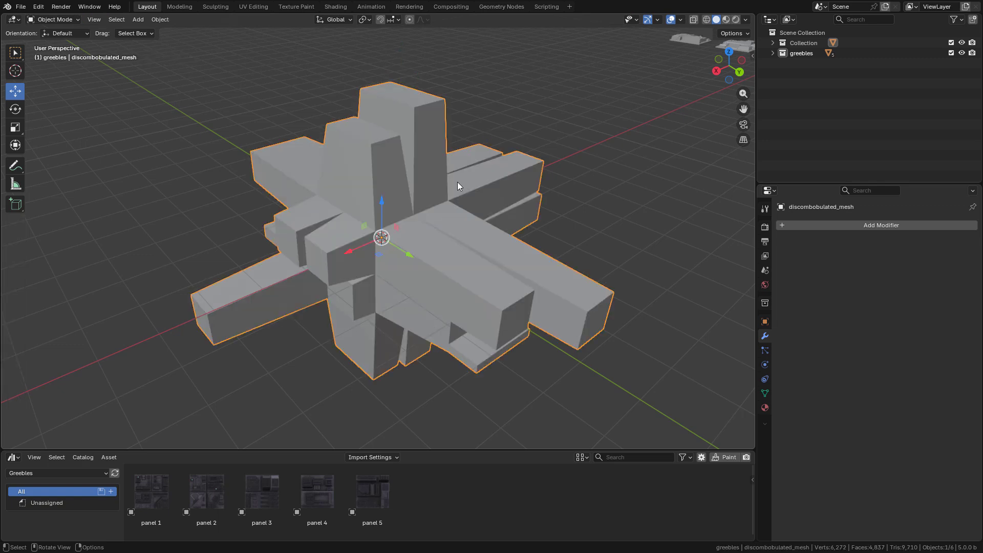
Step: Add a Remesh modifier in Blocks mode with Octree Depth 6 and scale 0.935
click(819, 225)
key(space)
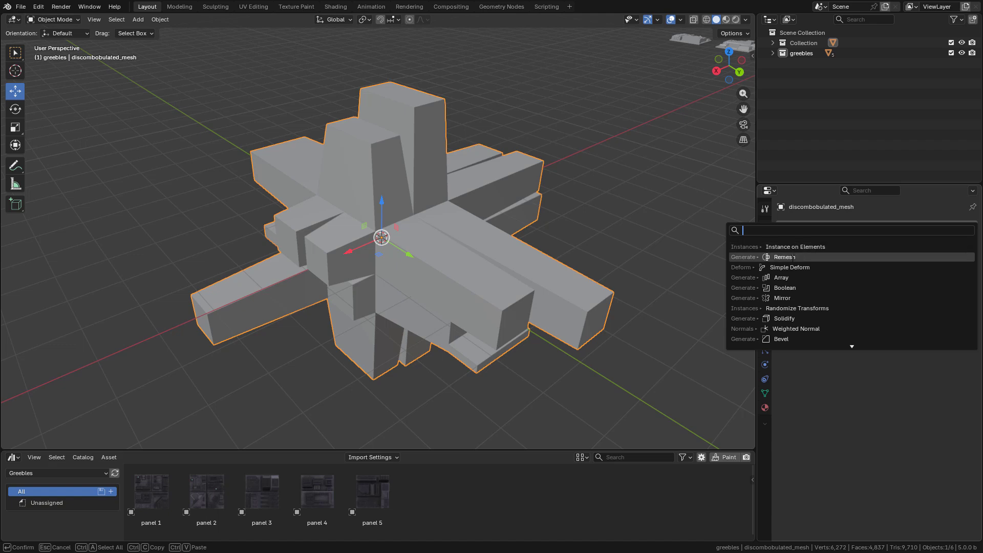
text(re)
key(Return)
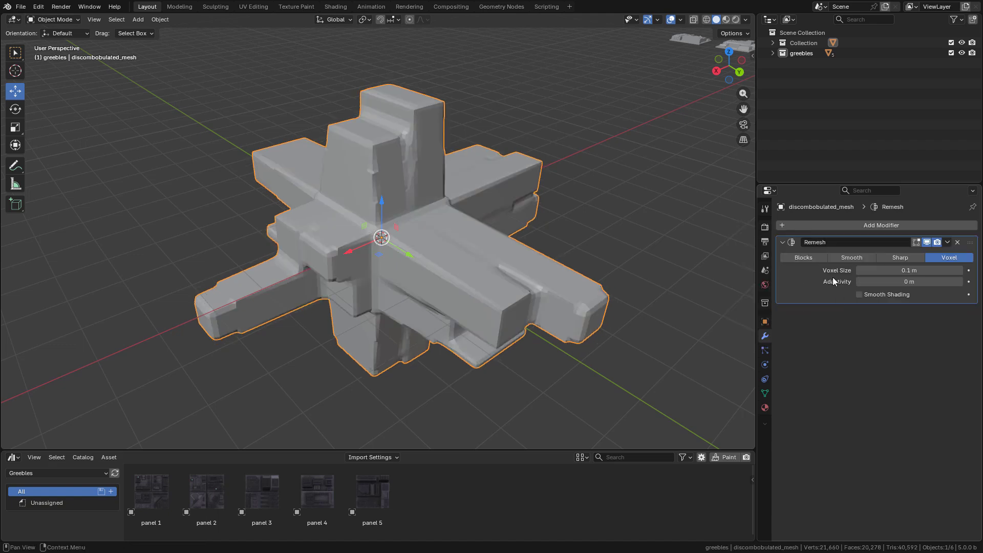
click(805, 259)
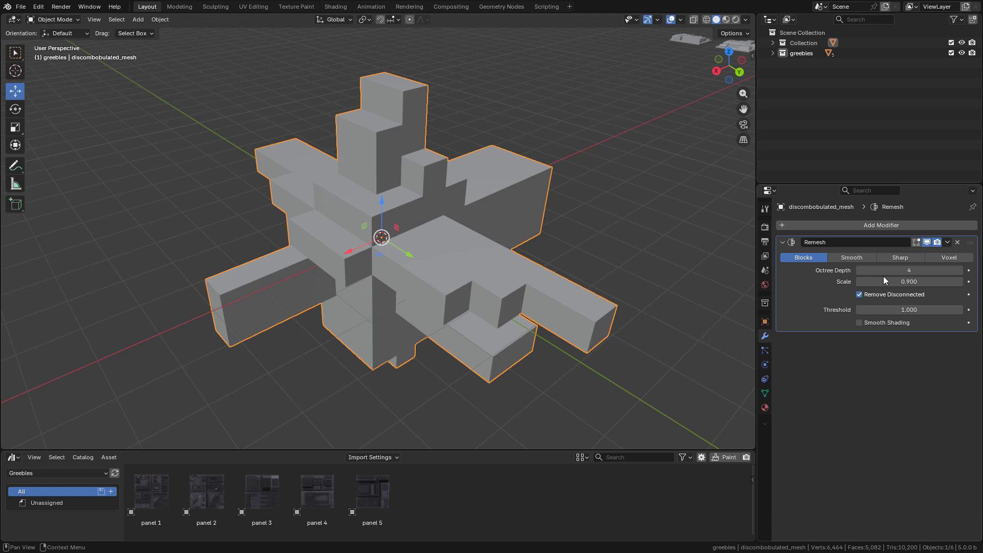
click(960, 271)
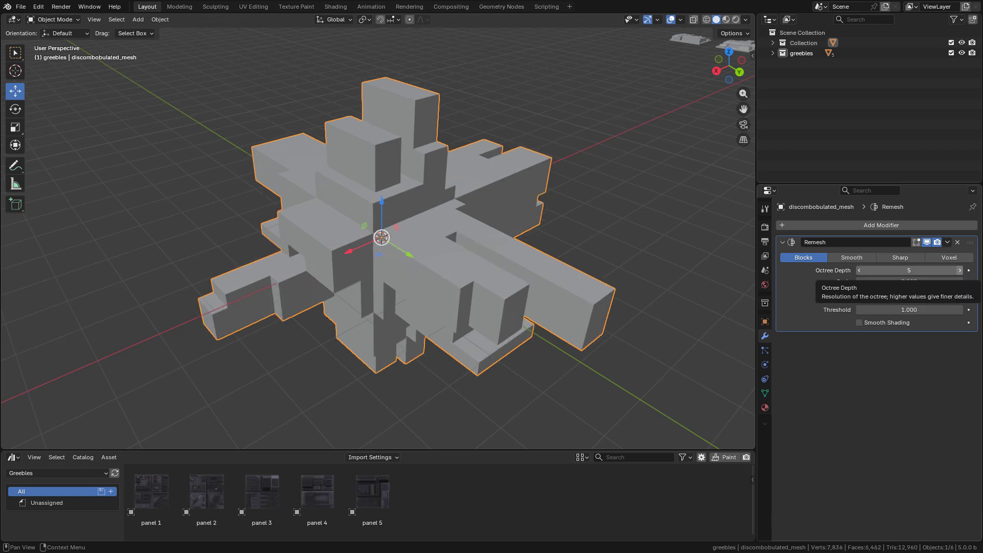
click(960, 271)
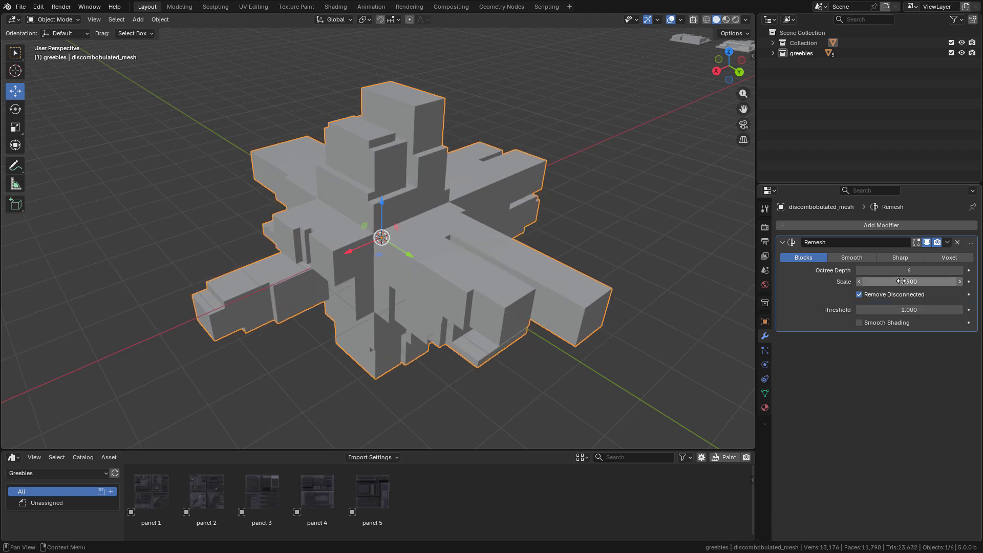
drag(953, 281, 973, 282)
Step: Add an Instance on Elements modifier using the greebles collection with Pick Instance enabled
click(828, 226)
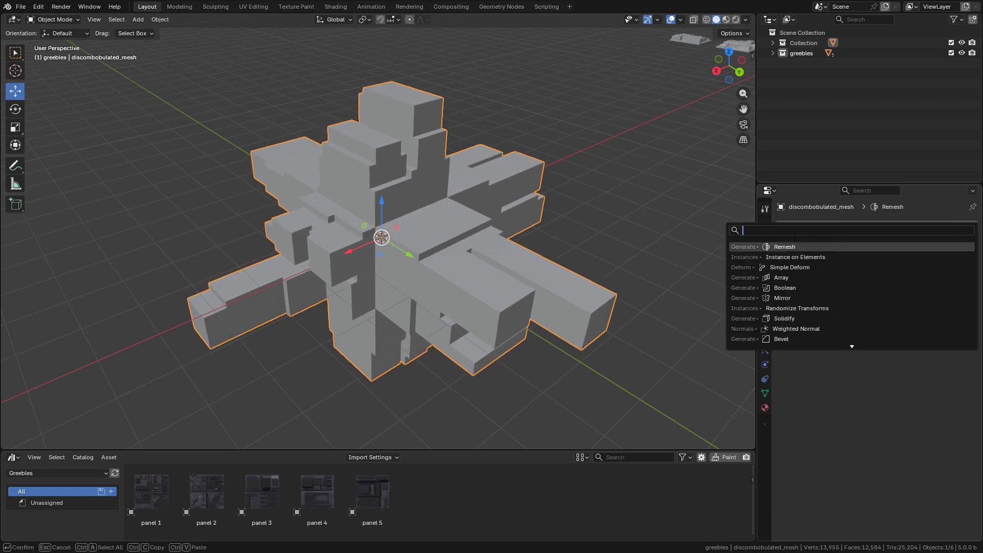
click(799, 257)
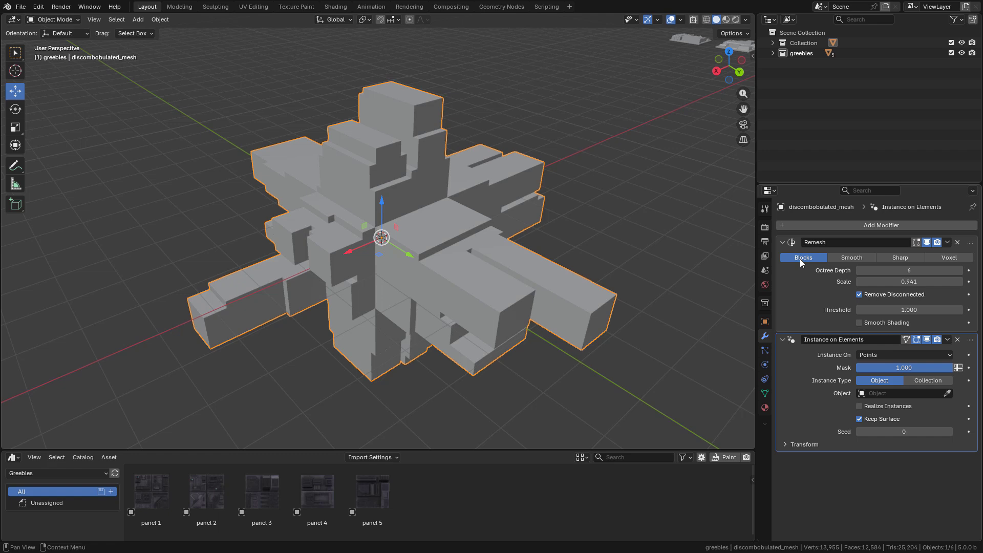
click(923, 384)
click(925, 393)
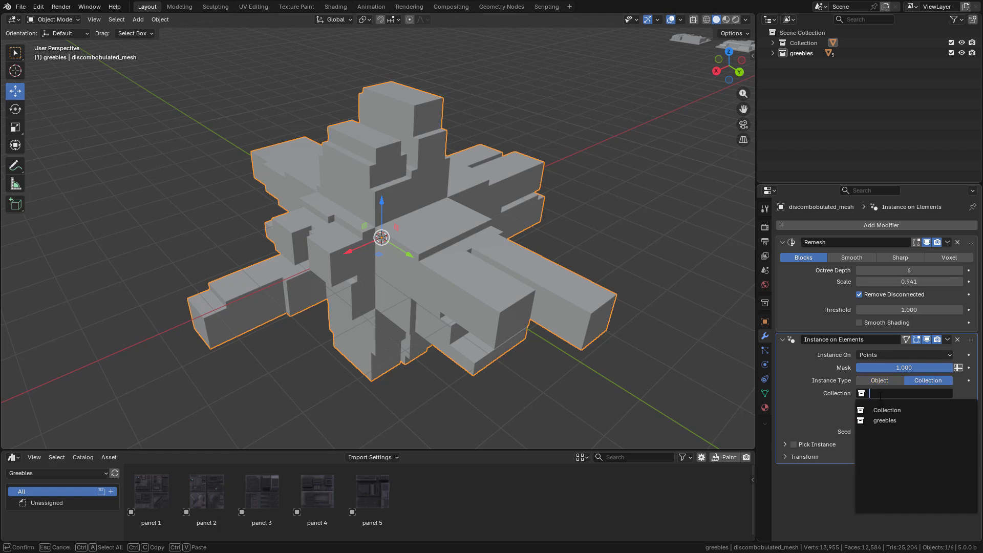
click(893, 422)
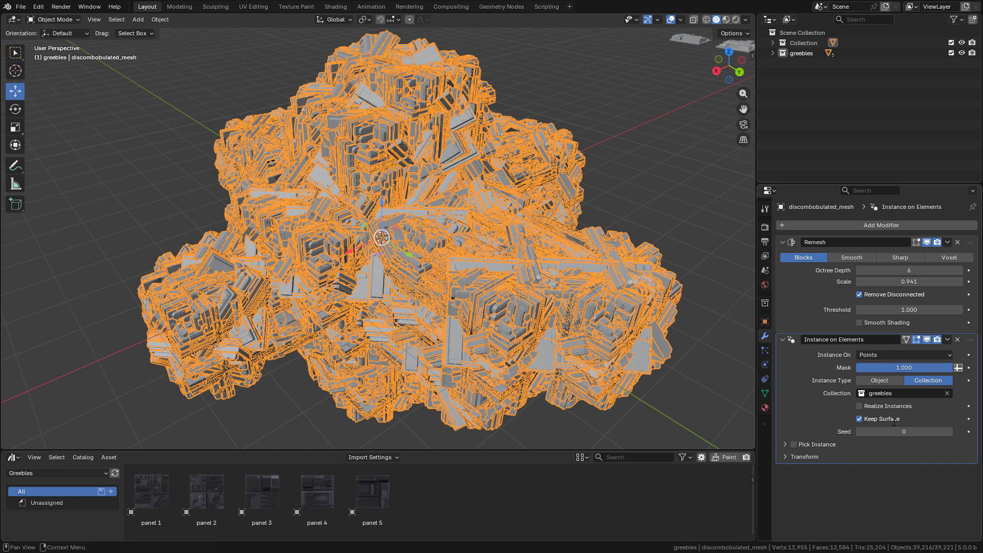
click(795, 445)
Step: Instance the greebles on faces, scaled to 0.300, 0.390 and 0.585
click(789, 456)
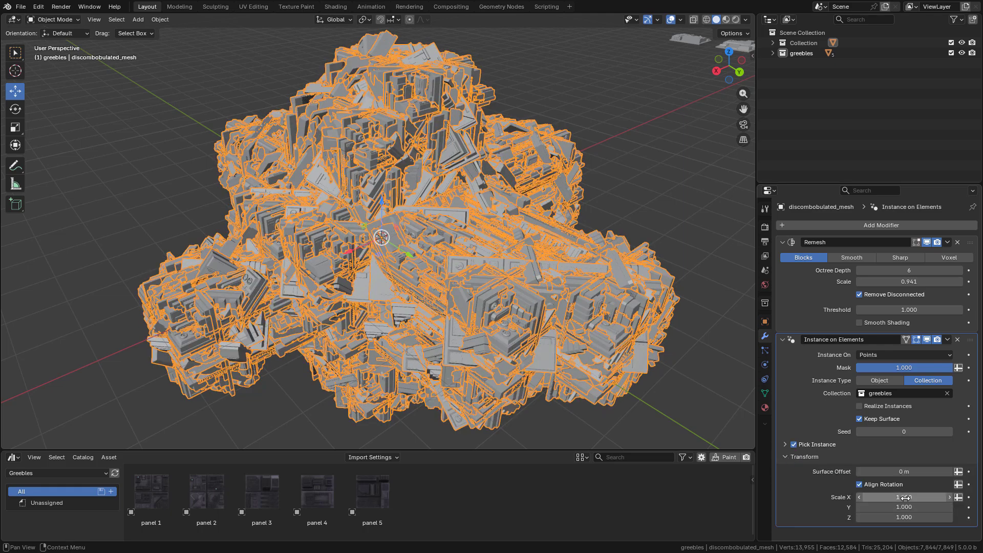
mouse_move(904, 497)
mouse_down()
mouse_move(866, 497)
mouse_move(916, 507)
mouse_up()
middle_drag(537, 169, 575, 128)
scroll(589, 123, up, 5)
scroll(604, 120, down, 2)
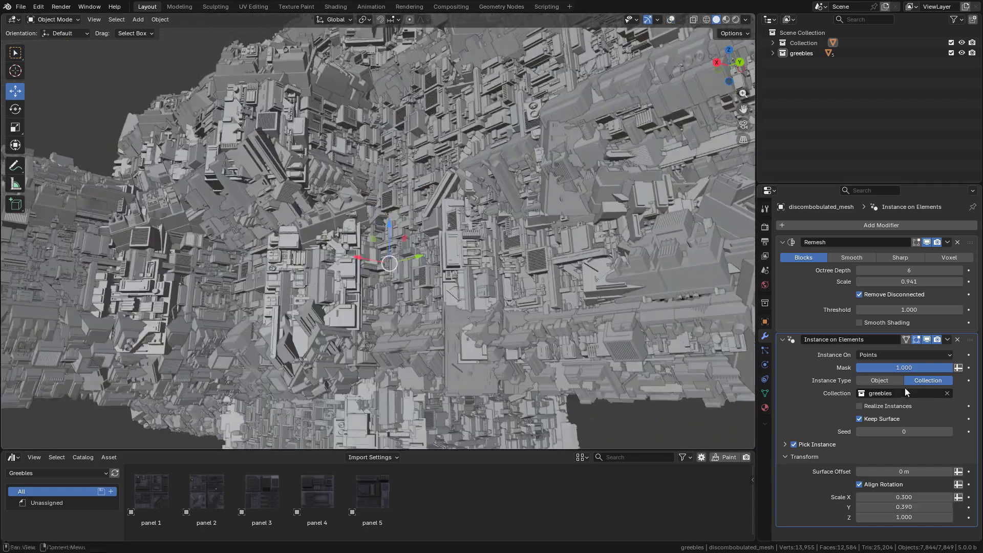
click(878, 354)
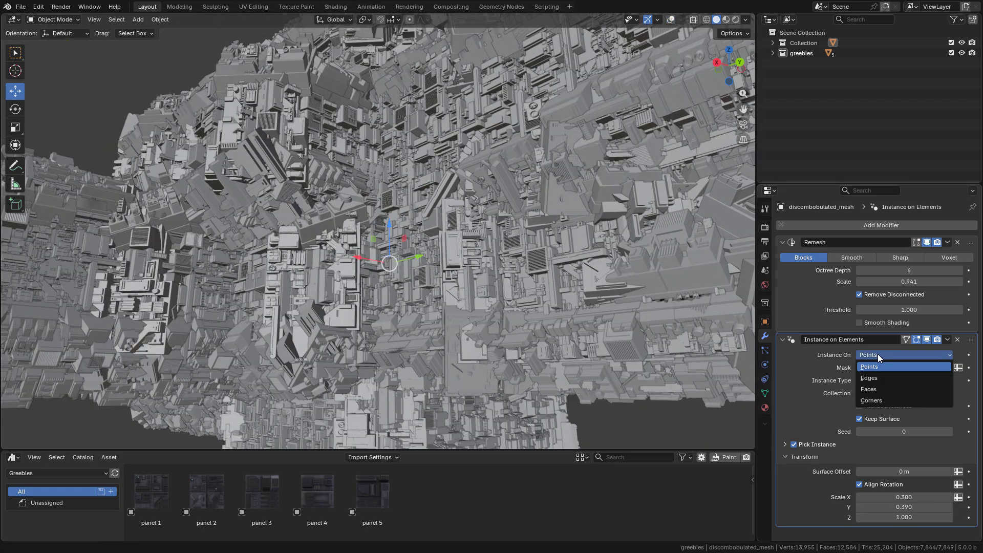
click(879, 390)
mouse_move(904, 517)
mouse_down()
mouse_move(879, 517)
mouse_move(894, 517)
mouse_up()
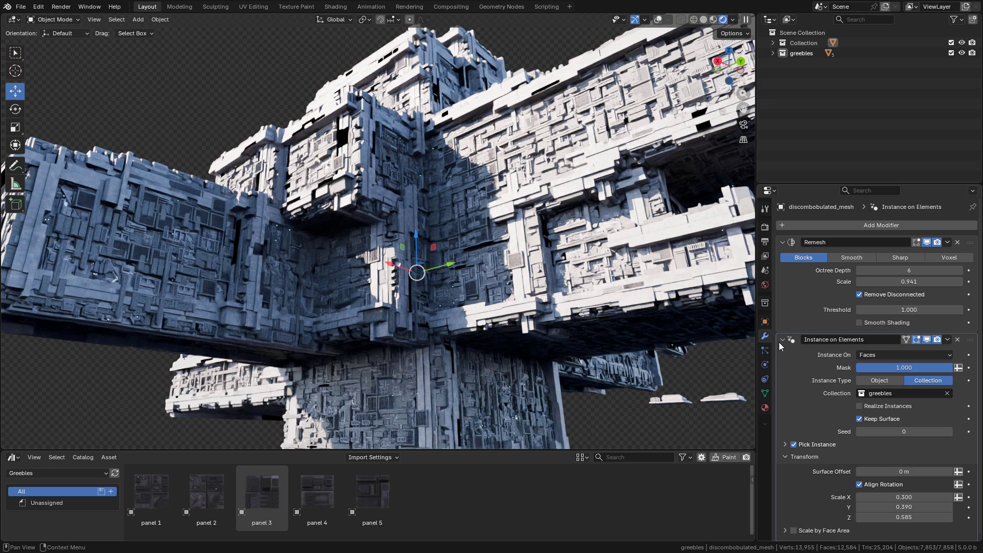
click(781, 340)
Step: Add a Randomize Transforms modifier, found by searching 'rand', after Instance on Elements
click(801, 225)
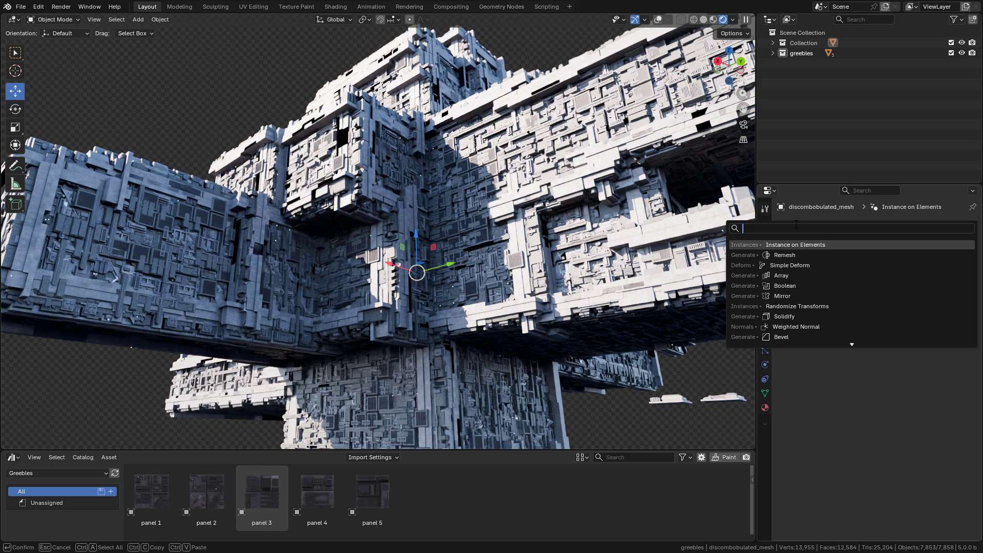
text(rand)
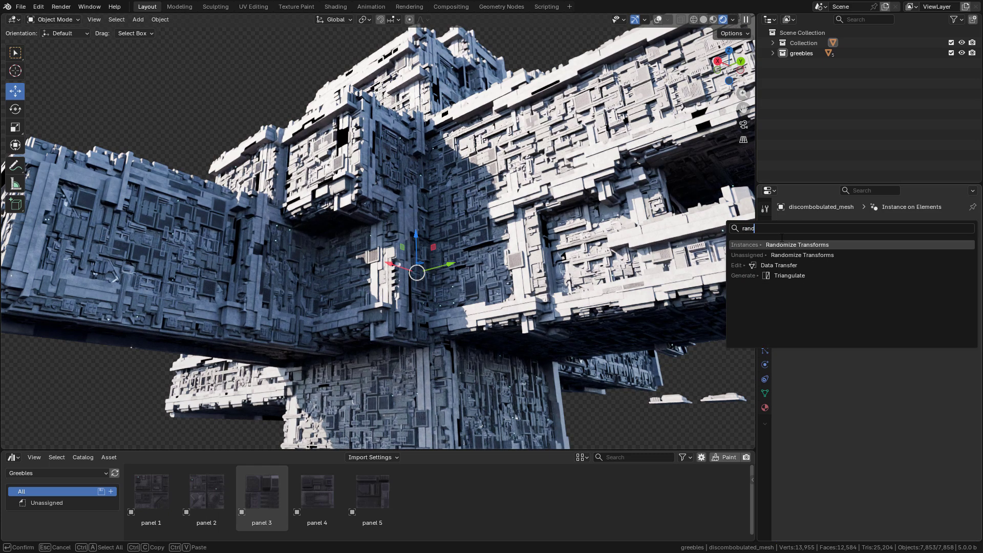
click(791, 245)
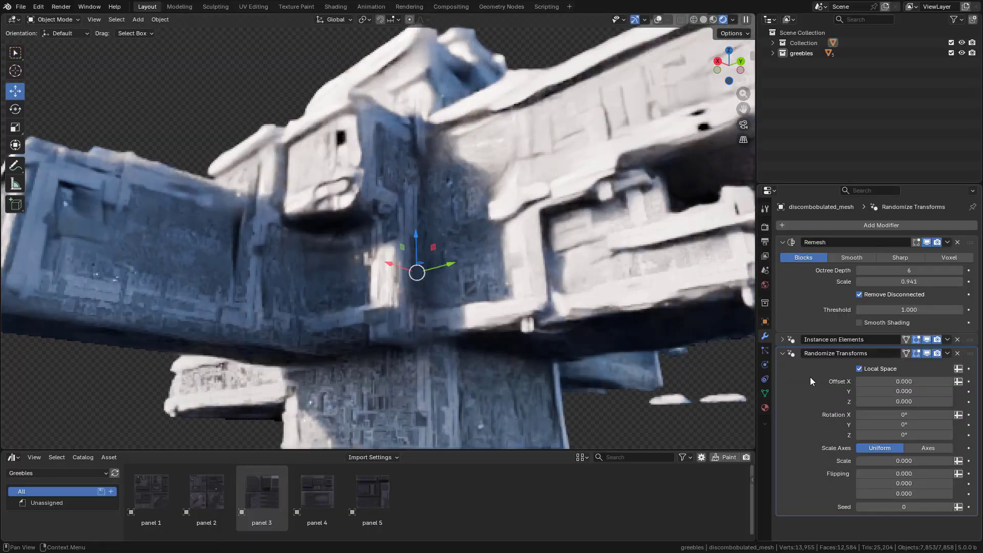
Step: Test then reset Offset X and Rotation Y, and set uniform Scale to 0.487
mouse_move(904, 381)
mouse_down()
mouse_move(933, 381)
mouse_move(904, 382)
mouse_up()
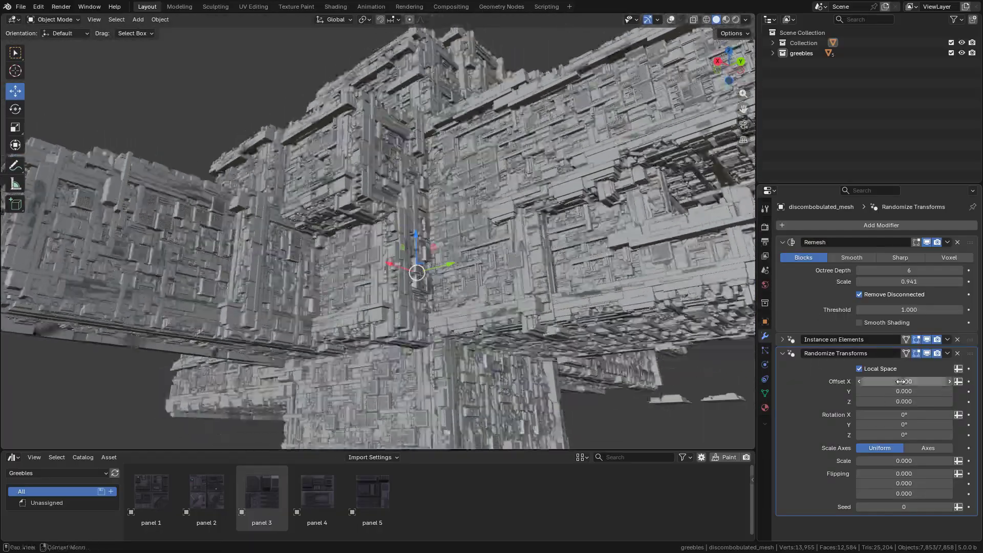
mouse_move(904, 425)
mouse_down()
mouse_move(917, 425)
mouse_move(904, 424)
mouse_up()
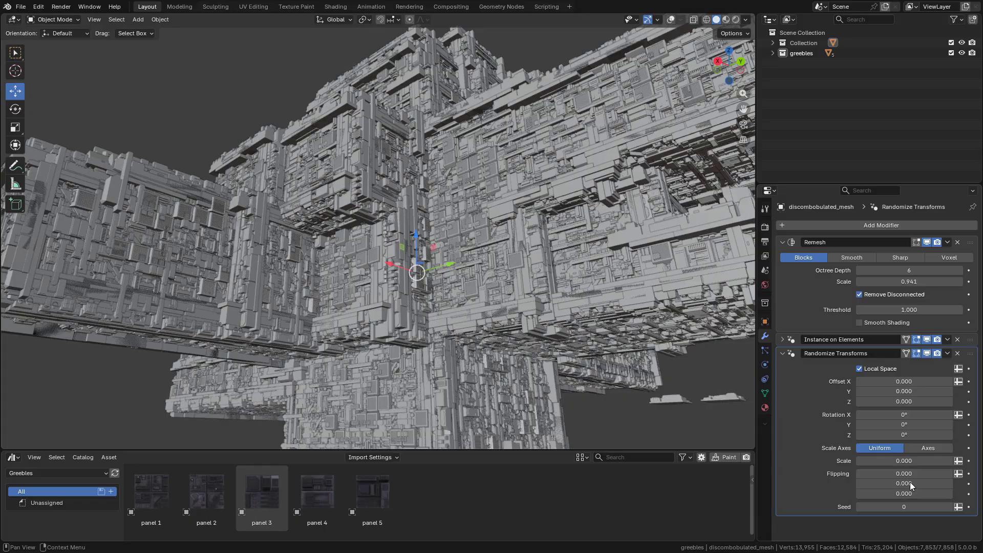
mouse_move(907, 461)
mouse_down()
mouse_move(922, 461)
mouse_move(906, 461)
mouse_up()
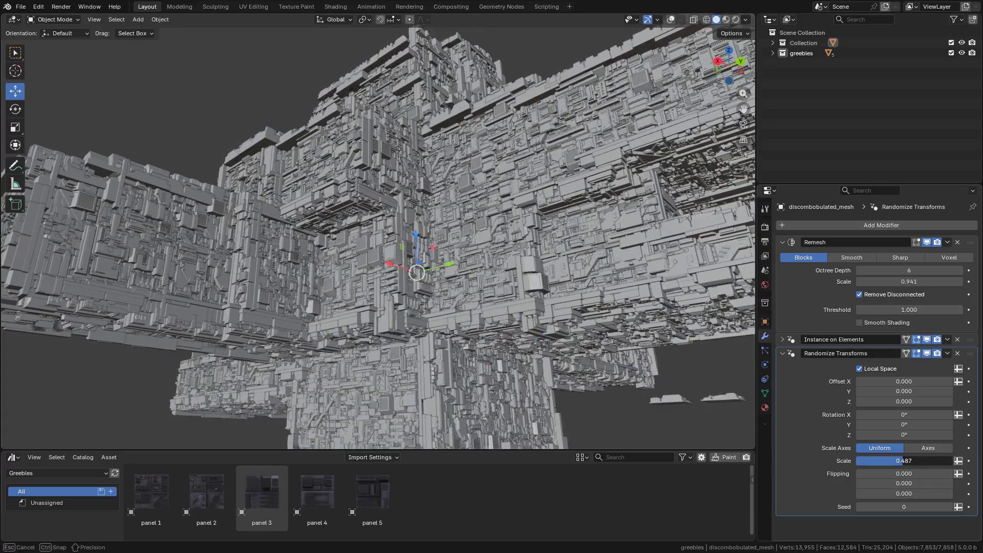